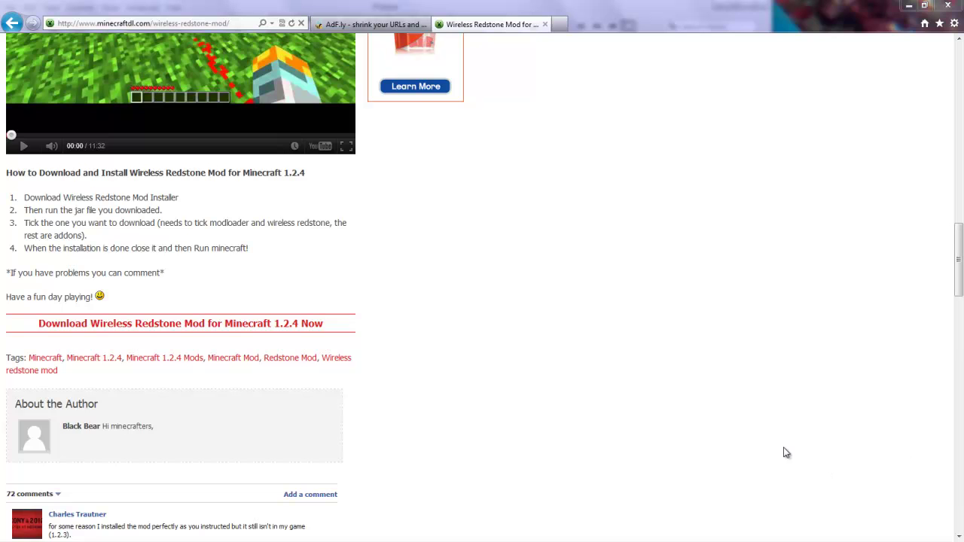
Step: Try skipping the AdF.ly advertisement, then return to the Wireless Redstone Mod page
mouse_move(959, 261)
mouse_down()
mouse_move(866, 6)
mouse_move(952, 38)
mouse_up()
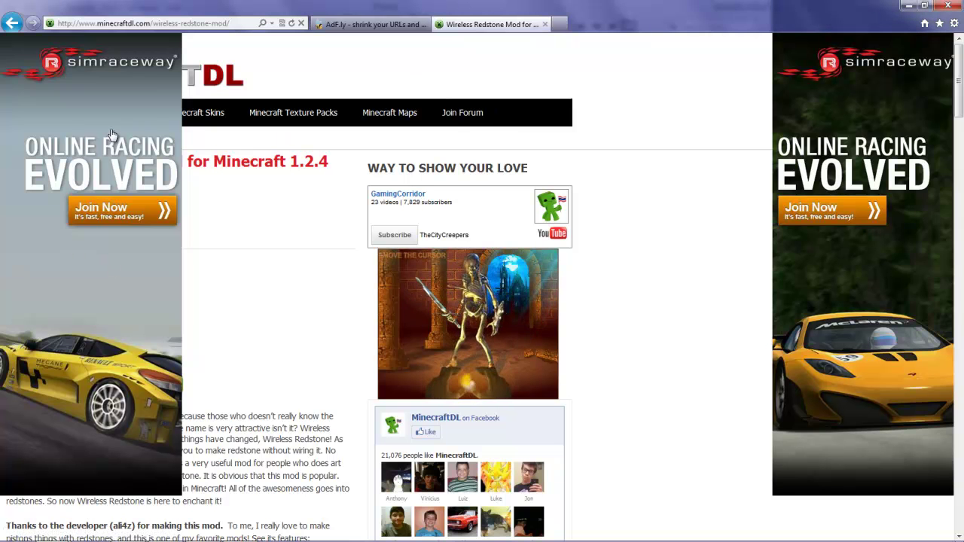
click(389, 26)
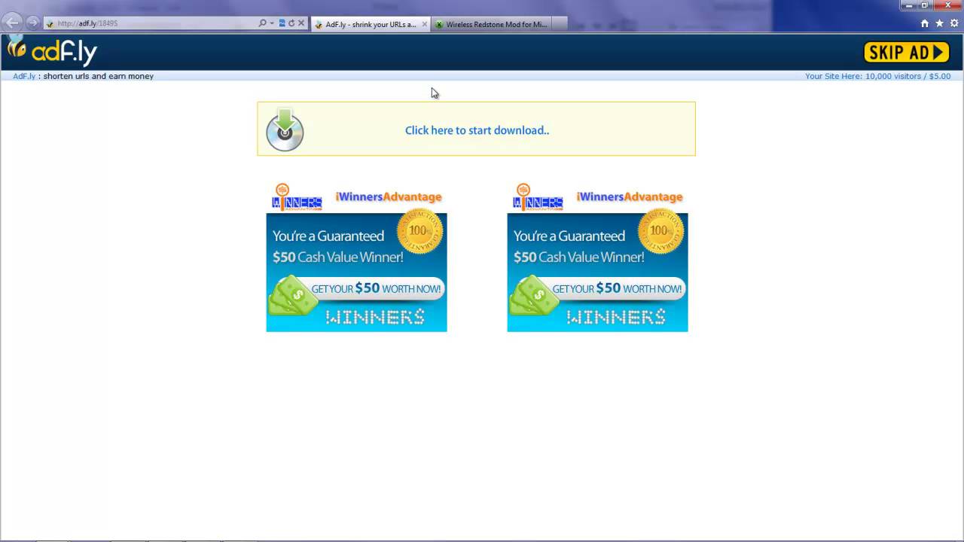
click(933, 59)
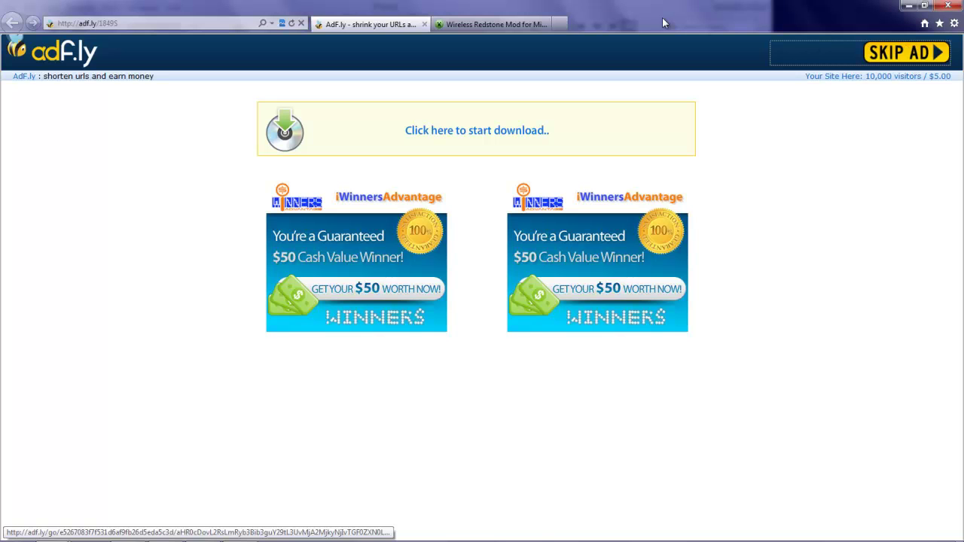
click(480, 27)
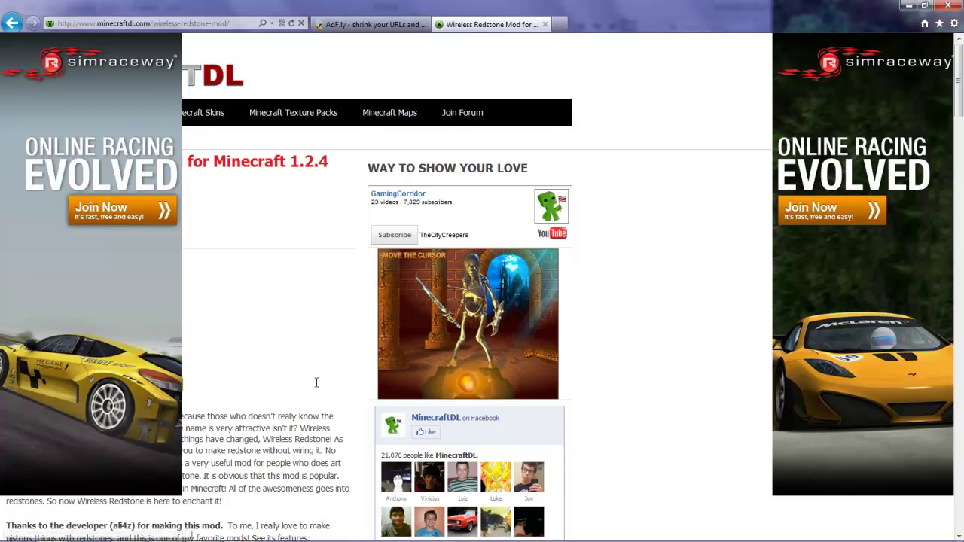
Step: Scroll down the Wireless Redstone Mod article to reach its download link
scroll(331, 333, down, 2)
scroll(331, 332, down, 3)
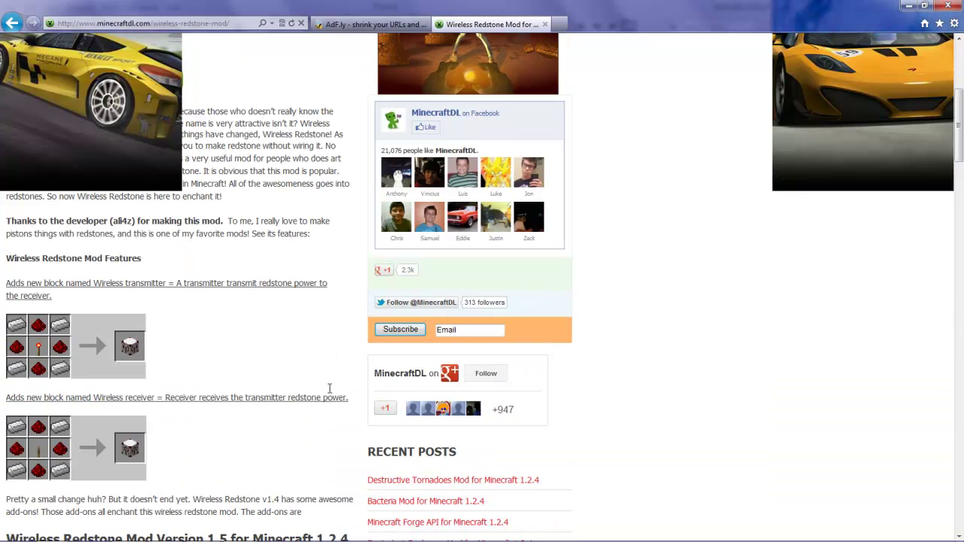
scroll(306, 336, up, 4)
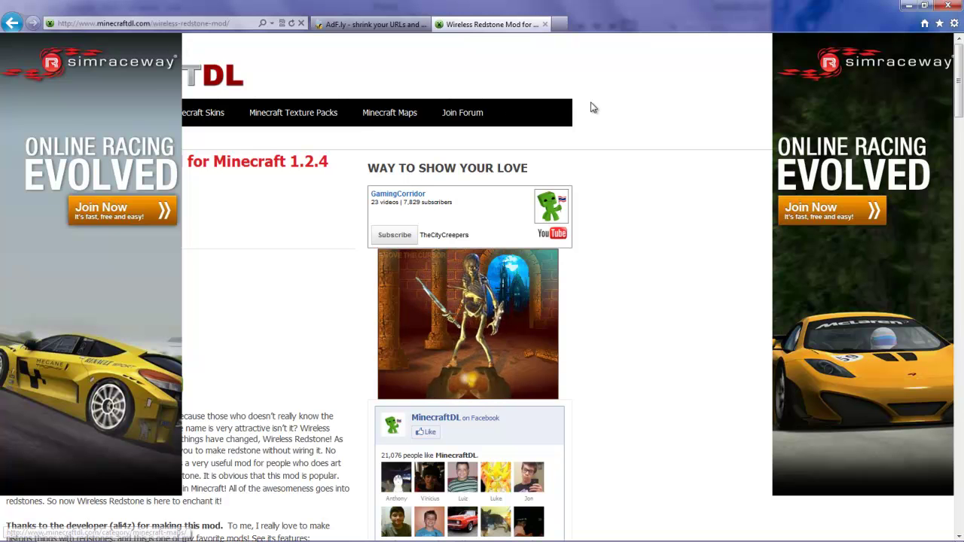
scroll(742, 327, down, 1)
scroll(498, 262, down, 2)
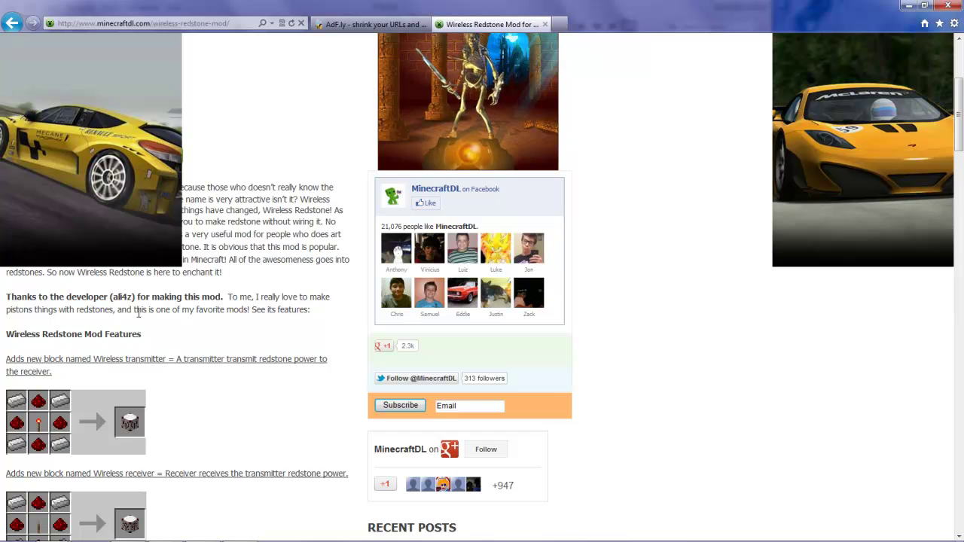
scroll(138, 312, down, 1)
scroll(138, 312, down, 1)
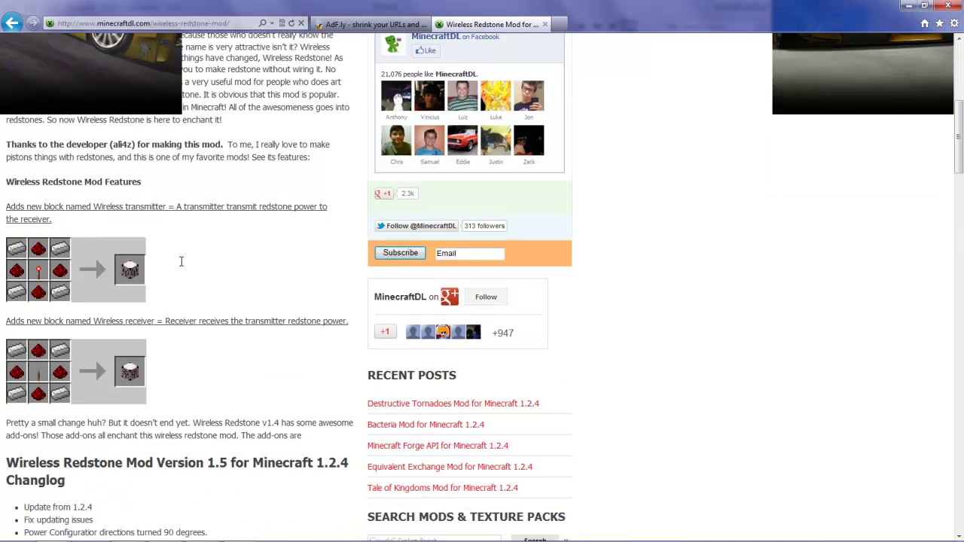
scroll(170, 167, up, 5)
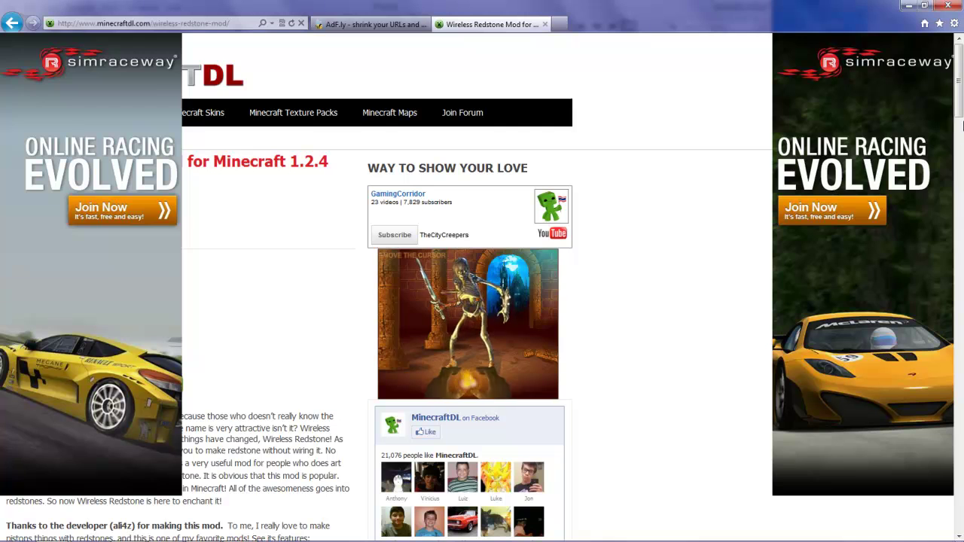
scroll(958, 119, down, 2)
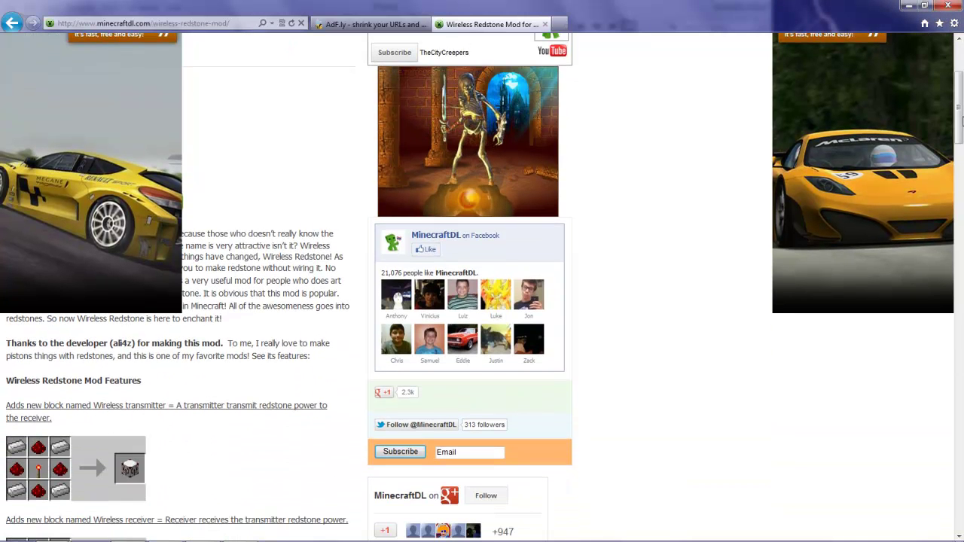
drag(958, 119, 958, 249)
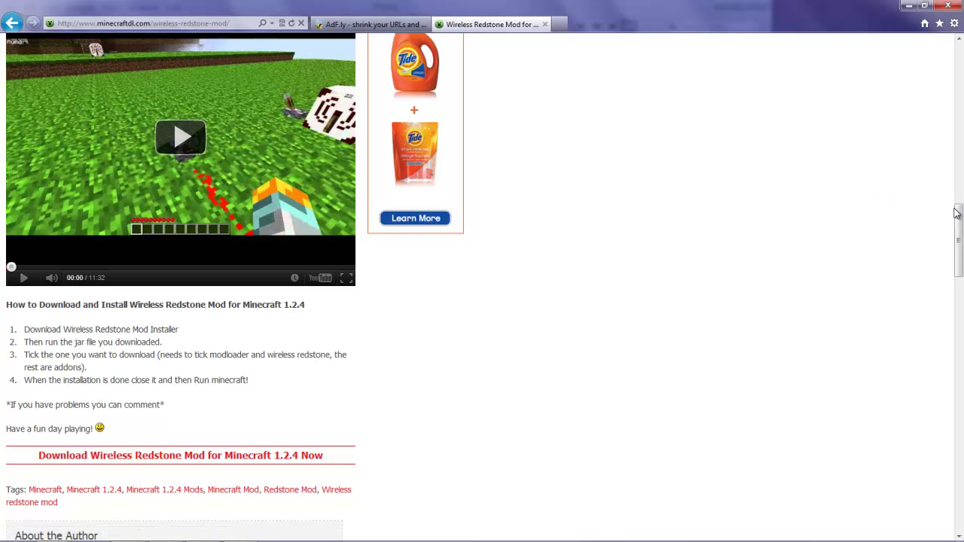
drag(959, 217, 959, 239)
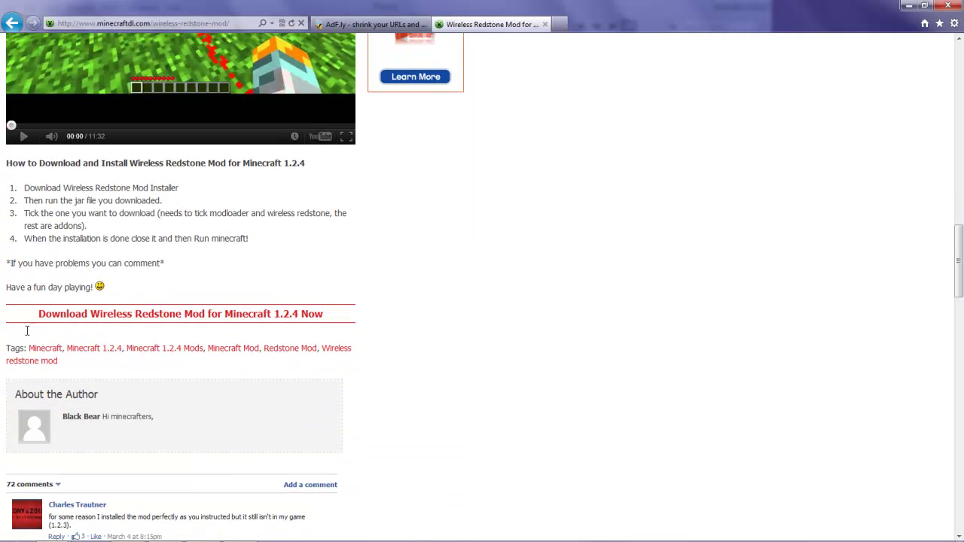
Step: Download the Wireless Redstone Mod for Minecraft 1.2.4 and dismiss the download notification
click(123, 323)
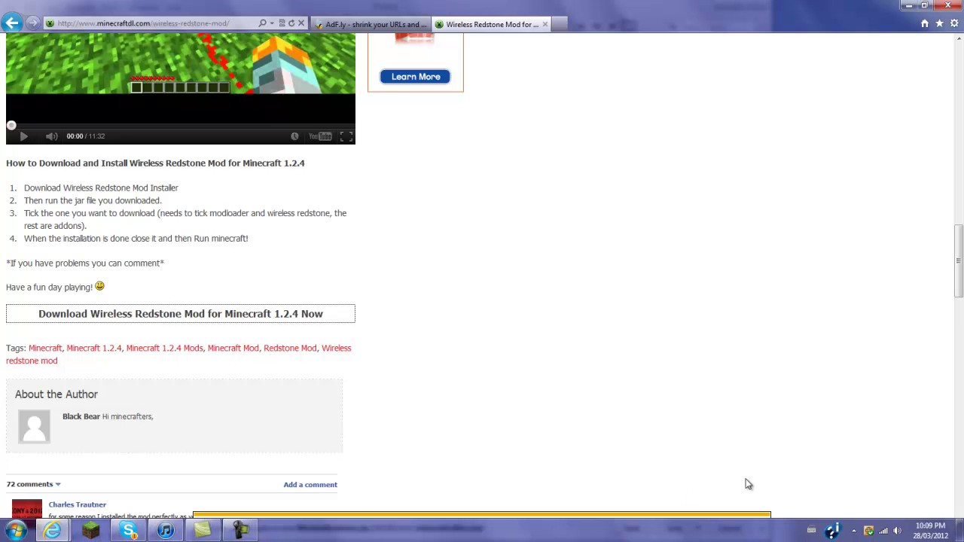
click(762, 531)
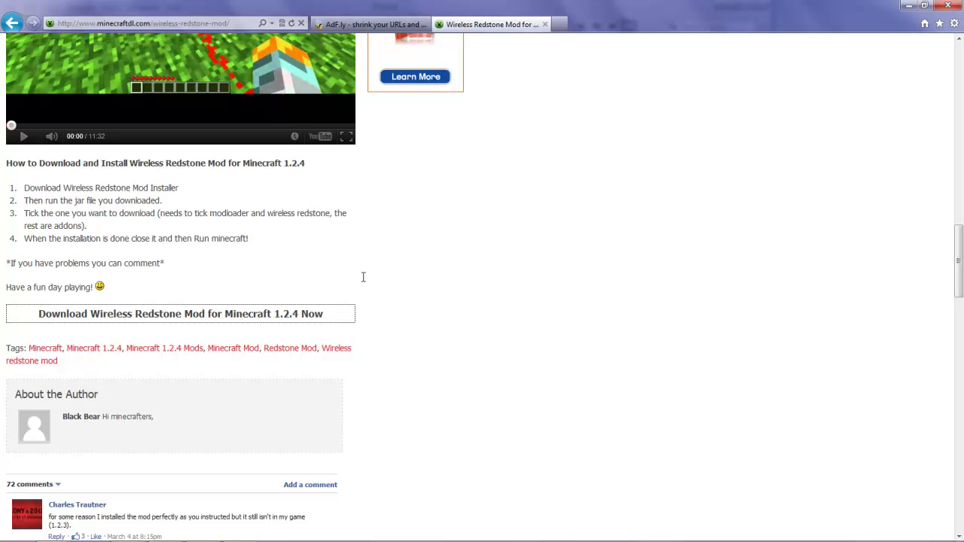
scroll(363, 277, up, 5)
scroll(363, 277, down, 3)
scroll(361, 276, down, 2)
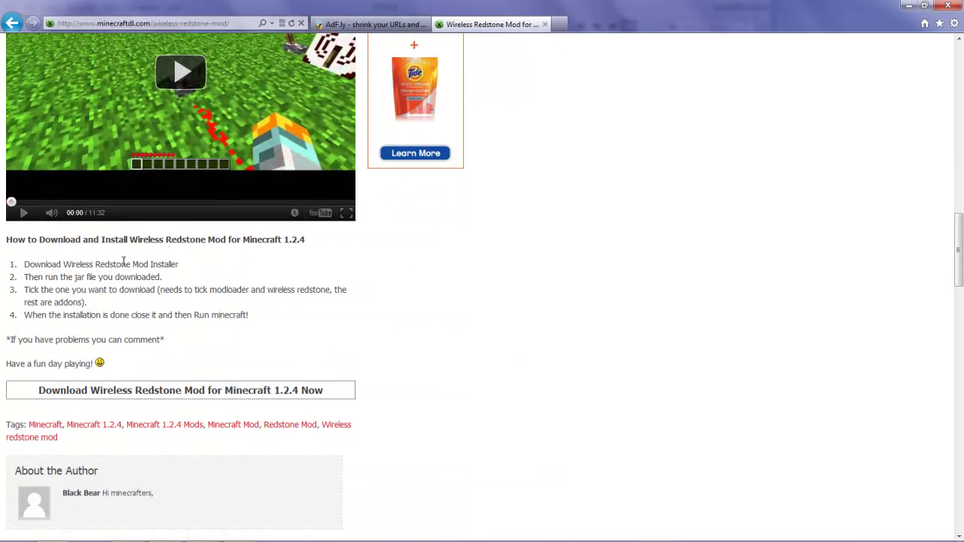
Step: Highlight the four installation steps on the mod page, then clear the highlight
mouse_move(20, 269)
mouse_down()
mouse_move(193, 306)
mouse_move(185, 275)
mouse_up()
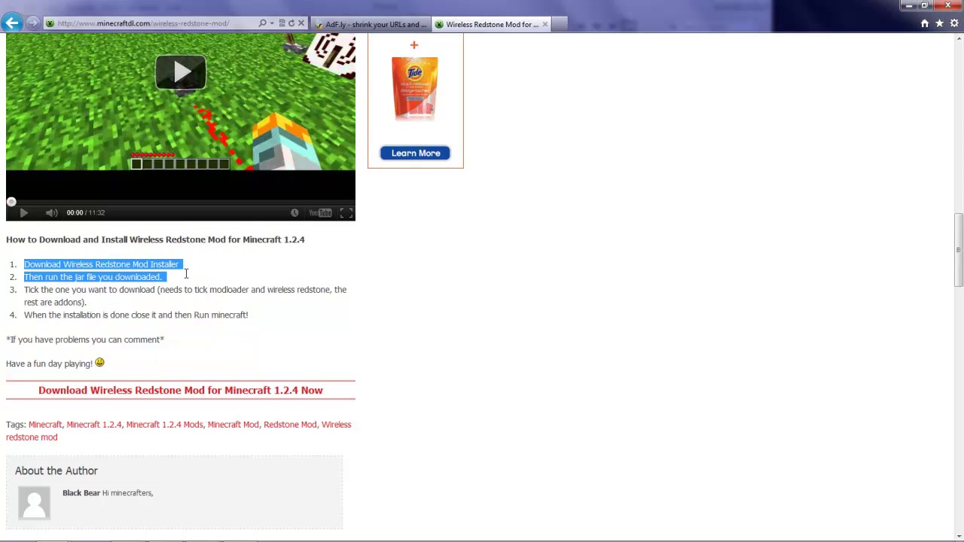
mouse_move(185, 274)
mouse_down()
mouse_move(179, 296)
mouse_move(20, 259)
mouse_up()
click(202, 300)
click(22, 265)
mouse_move(22, 264)
mouse_down()
mouse_move(256, 339)
mouse_move(256, 316)
mouse_up()
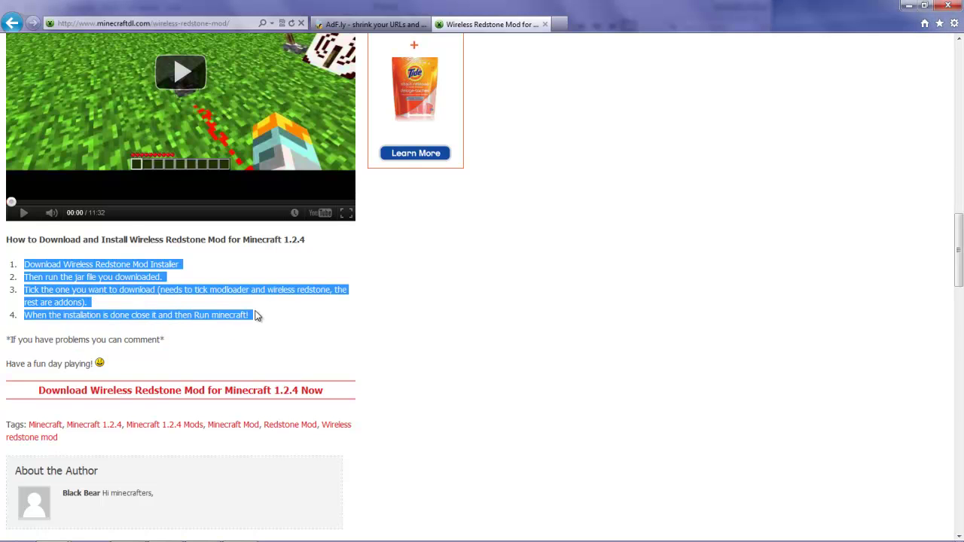
click(138, 308)
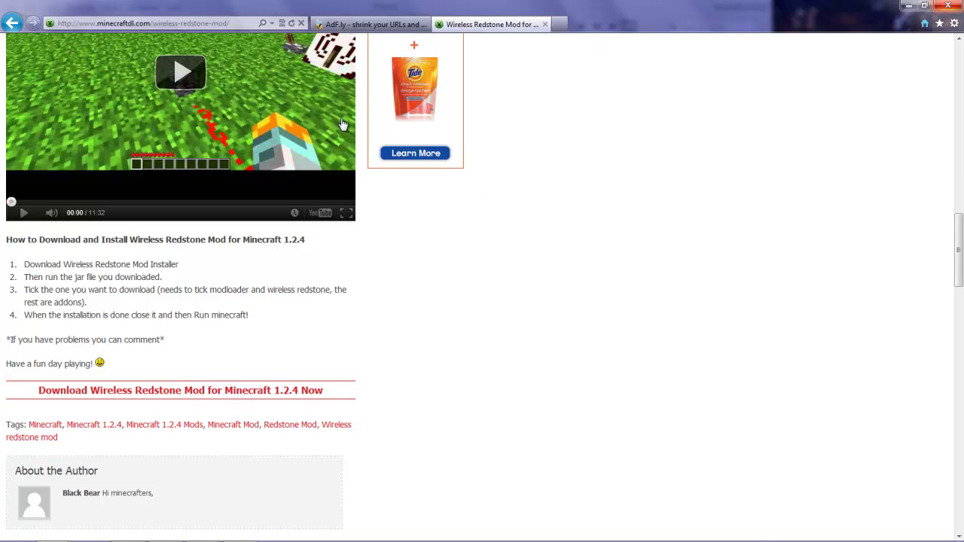
Step: Dismiss the ModLoader.zip download prompt on the AdF.ly tab and minimize Internet Explorer
click(384, 24)
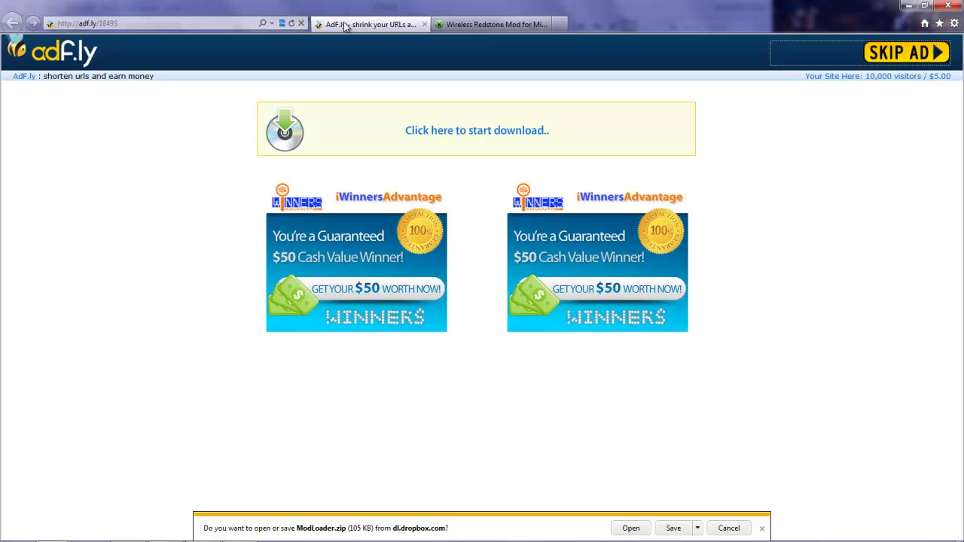
click(762, 529)
click(512, 24)
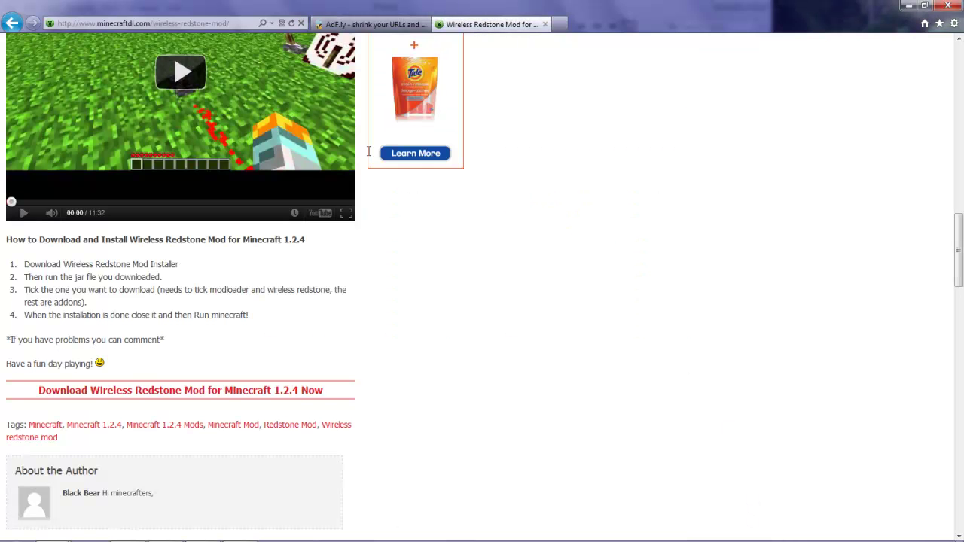
click(909, 6)
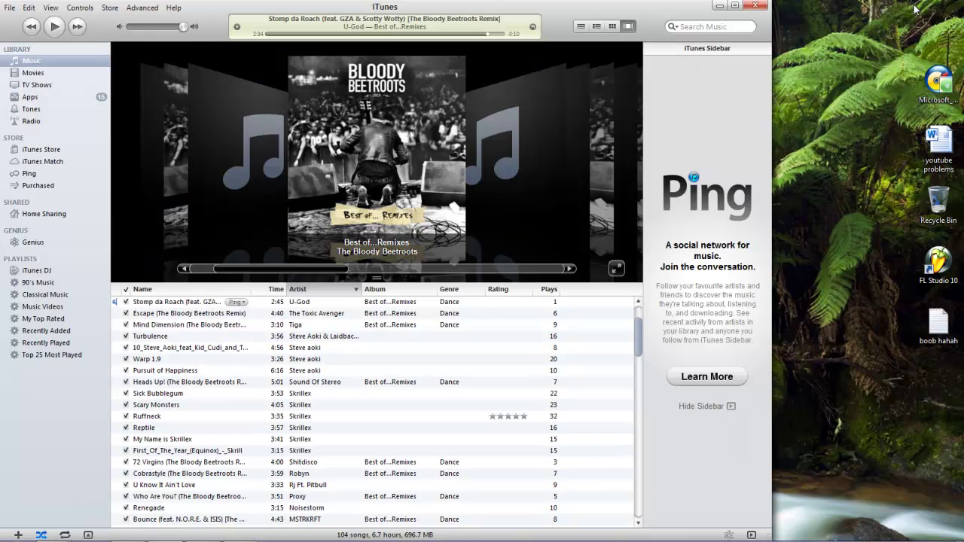
Step: Close iTunes, move Tale of Kingdoms left, and place WirelessRedstone beside ModLoader
click(721, 6)
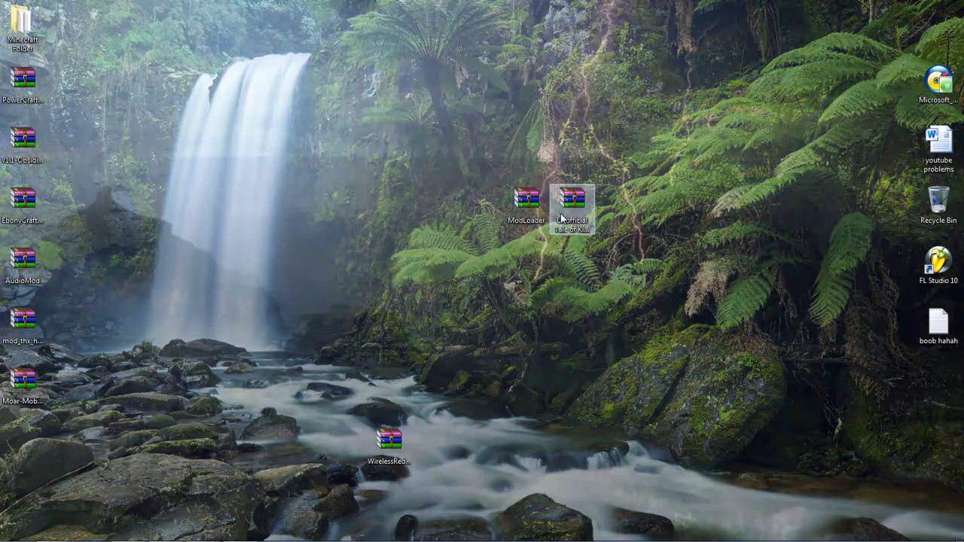
drag(572, 202, 10, 443)
drag(380, 441, 477, 193)
mouse_move(584, 263)
mouse_down()
mouse_move(1, 111)
mouse_move(415, 160)
mouse_move(448, 181)
mouse_move(483, 527)
mouse_up()
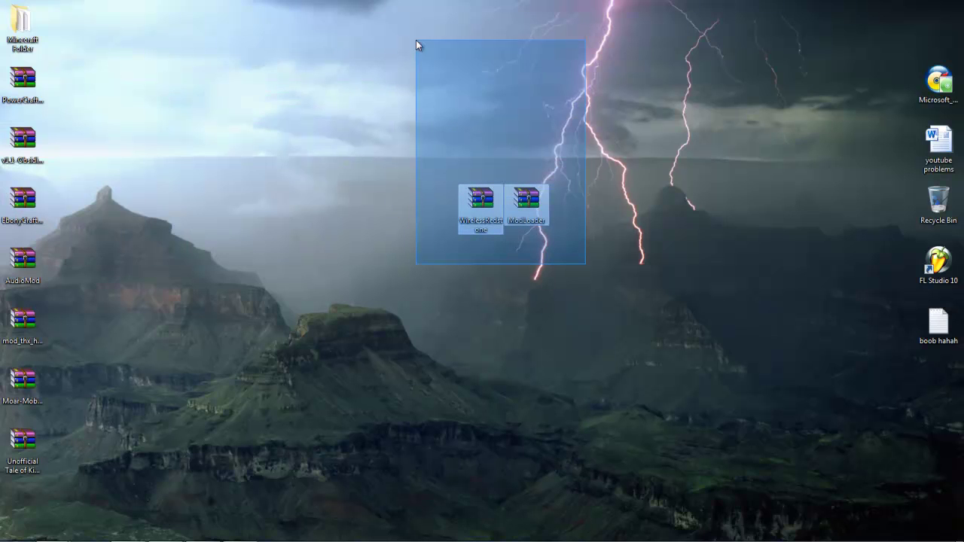
drag(417, 44, 421, 164)
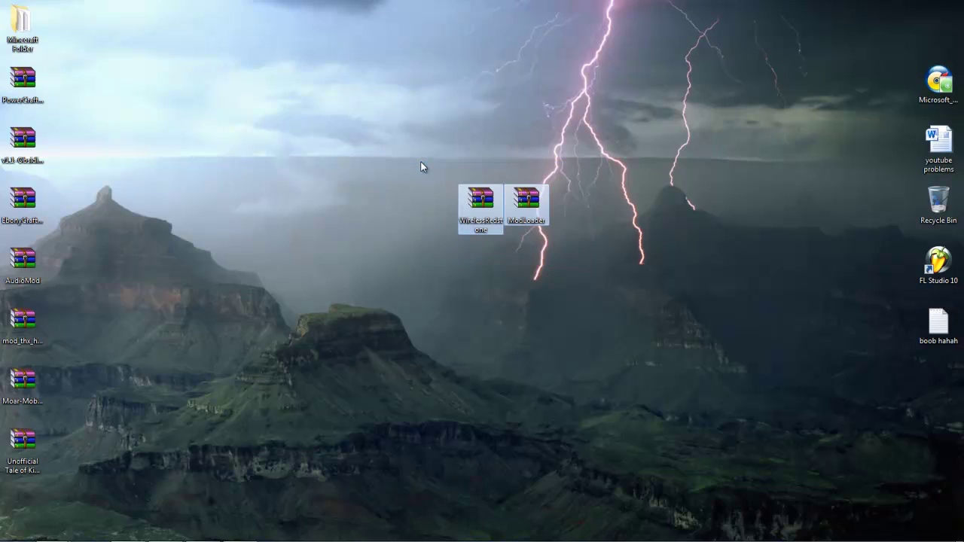
click(347, 372)
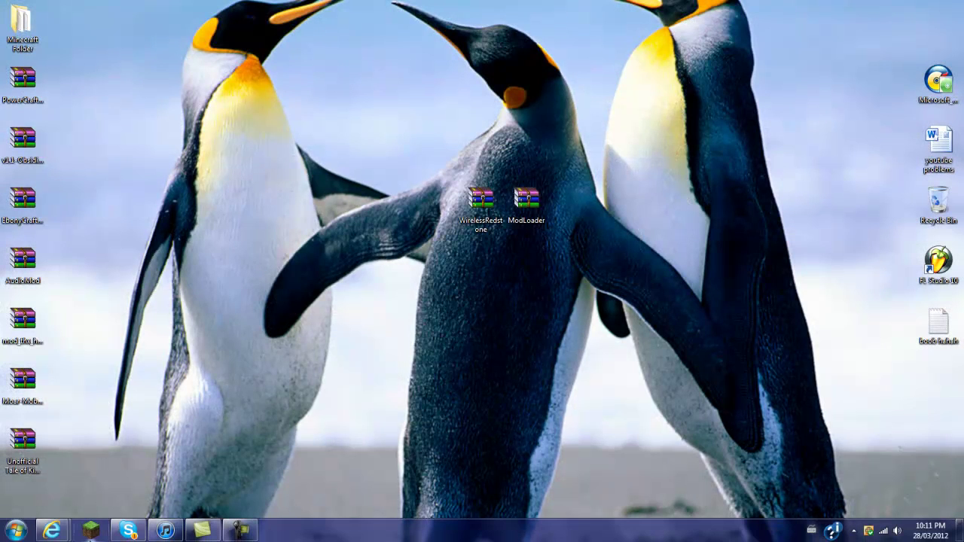
Step: Launch Minecraft from the Minecraft Launcher with Force Update enabled and log in
click(91, 531)
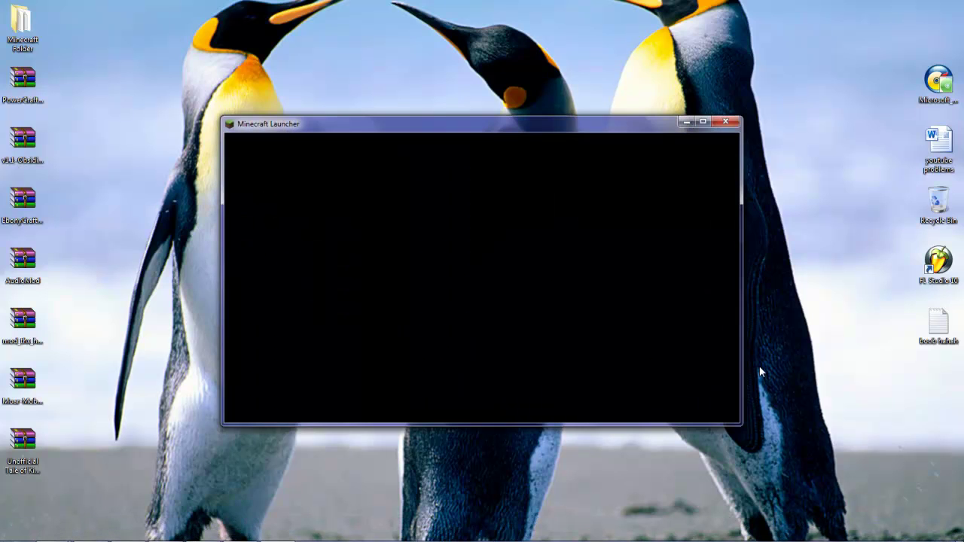
click(711, 379)
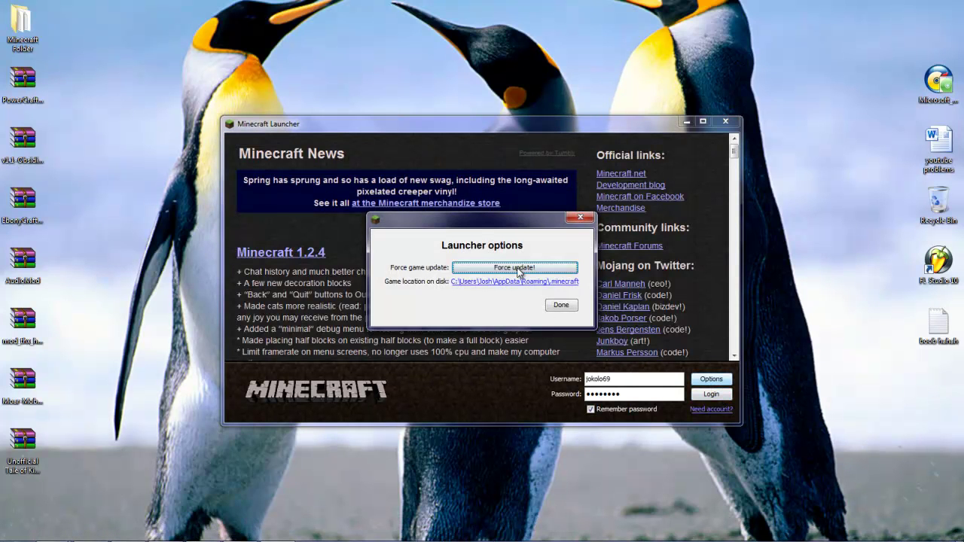
click(518, 268)
click(561, 304)
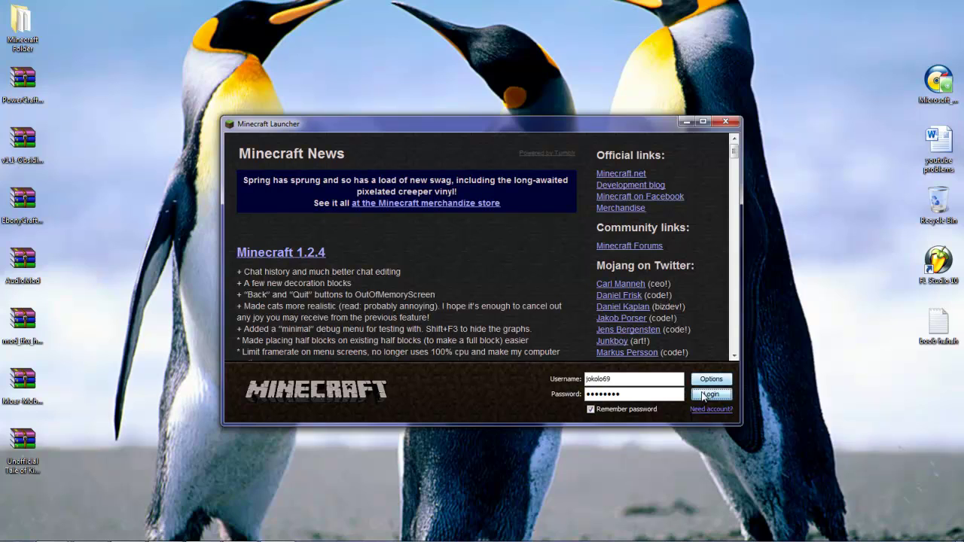
click(703, 394)
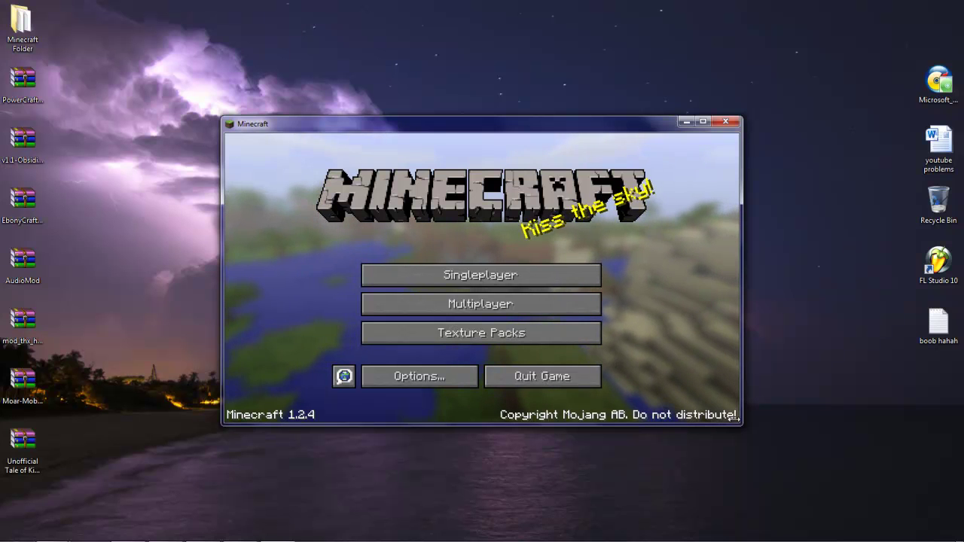
Step: Enlarge the Minecraft 1.2.4 window to view the main menu, then quit the game
drag(741, 427, 760, 490)
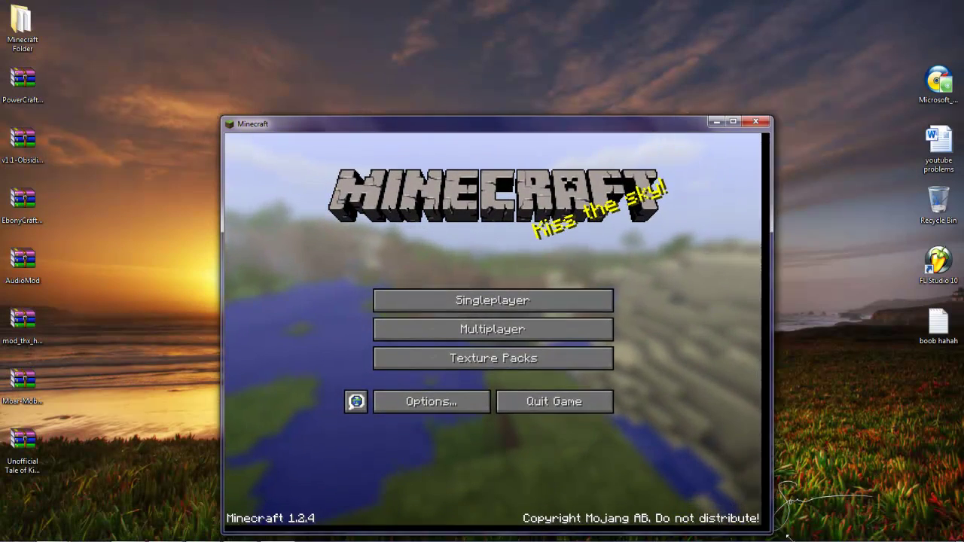
drag(761, 489, 825, 541)
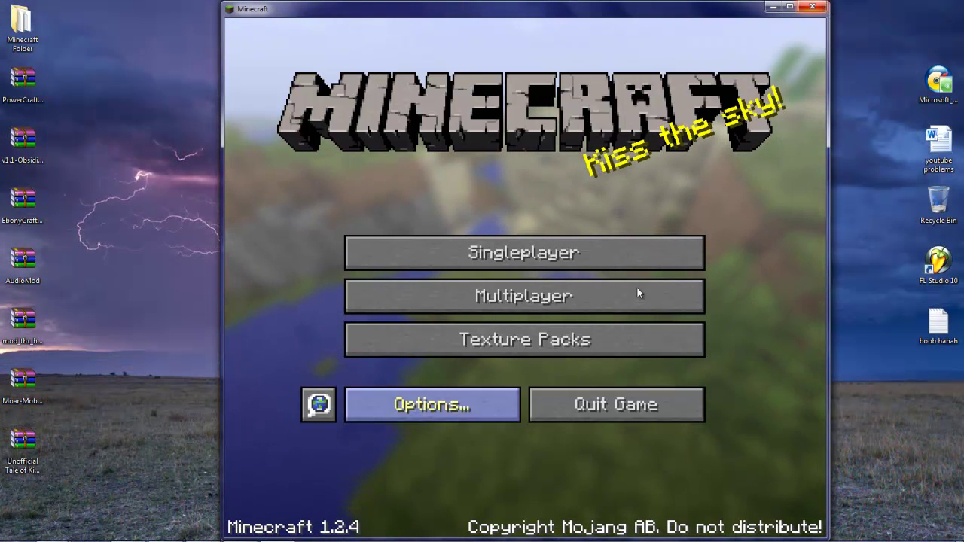
click(811, 7)
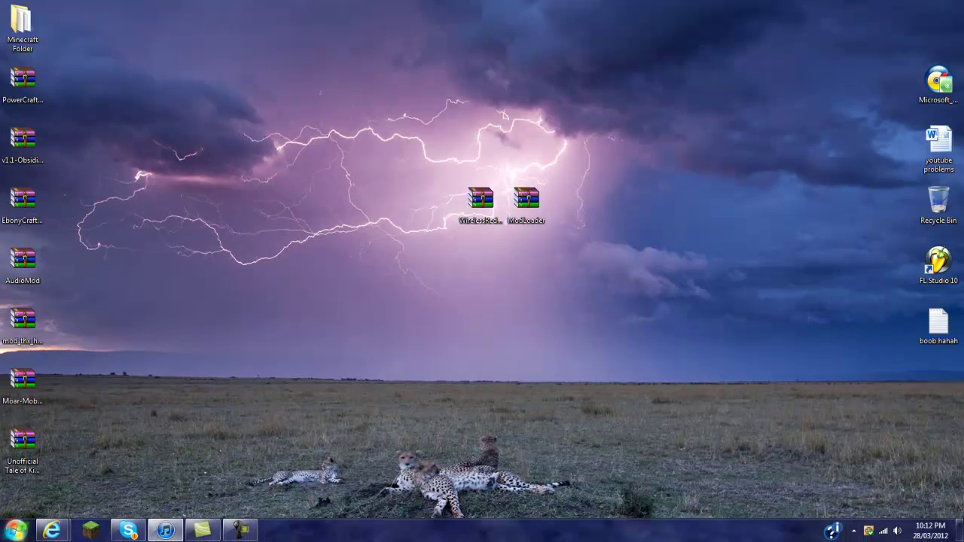
Step: Run a Start menu search for %appdata% to reach the Roaming folder
click(33, 534)
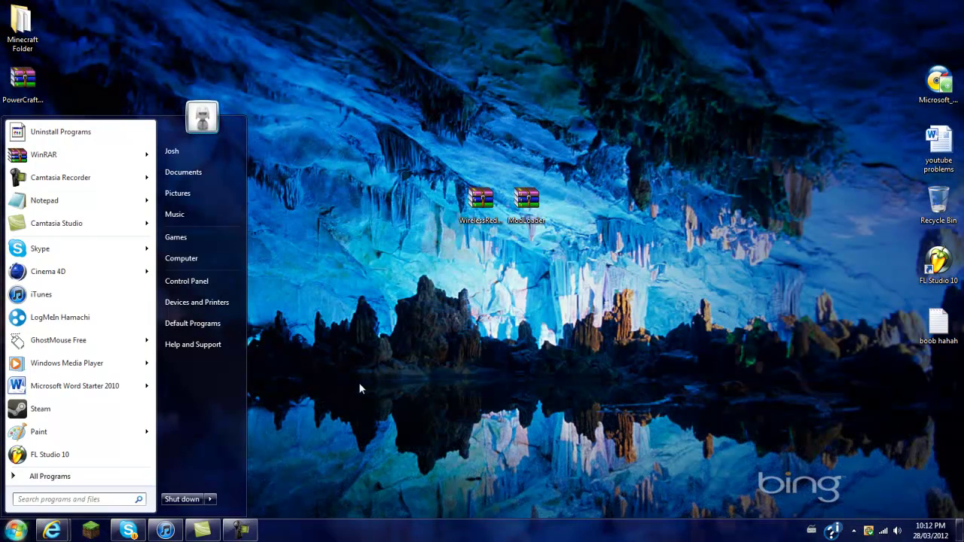
text(%)
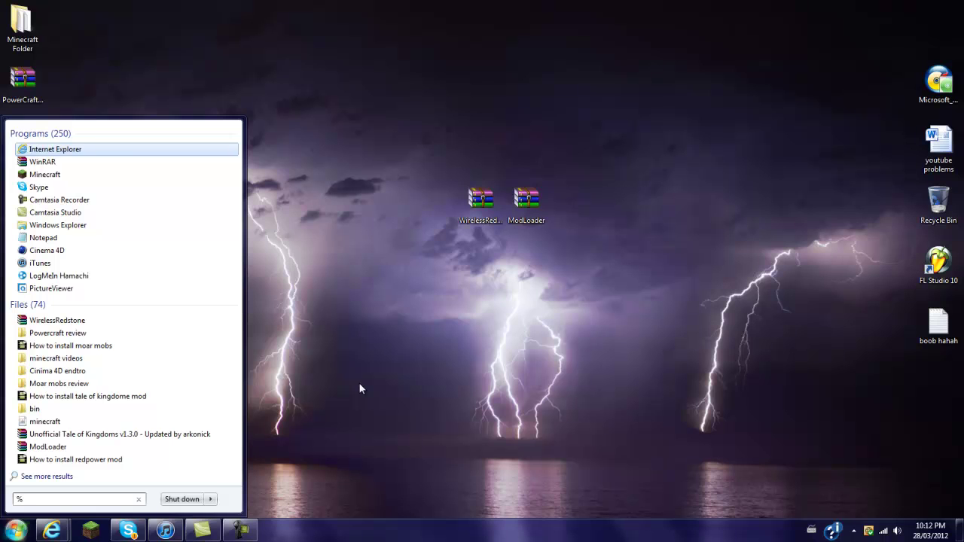
text(app)
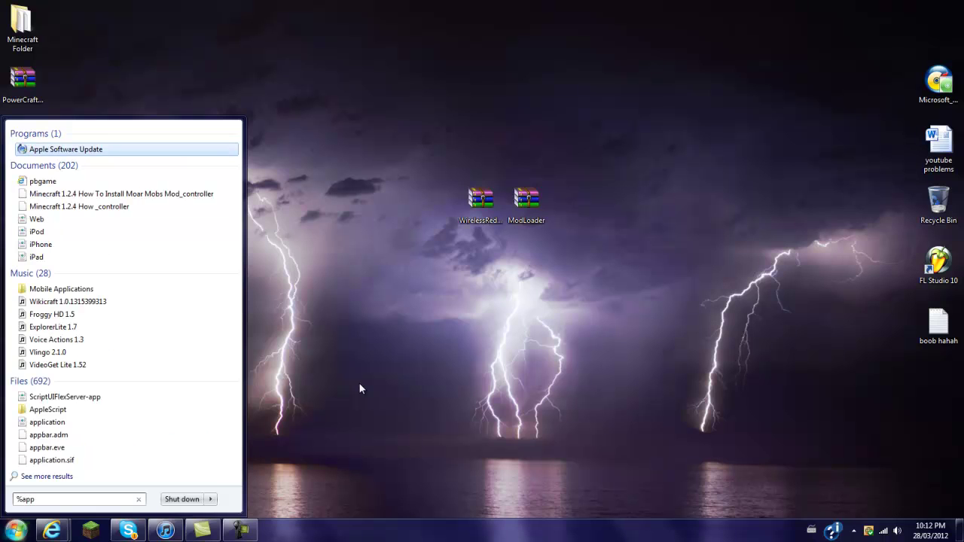
text(data)
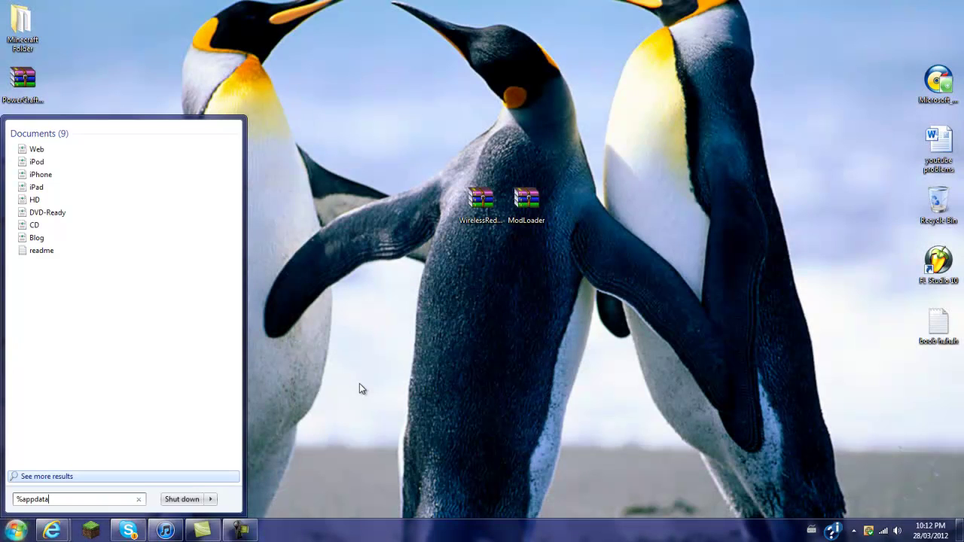
text(%)
key(Return)
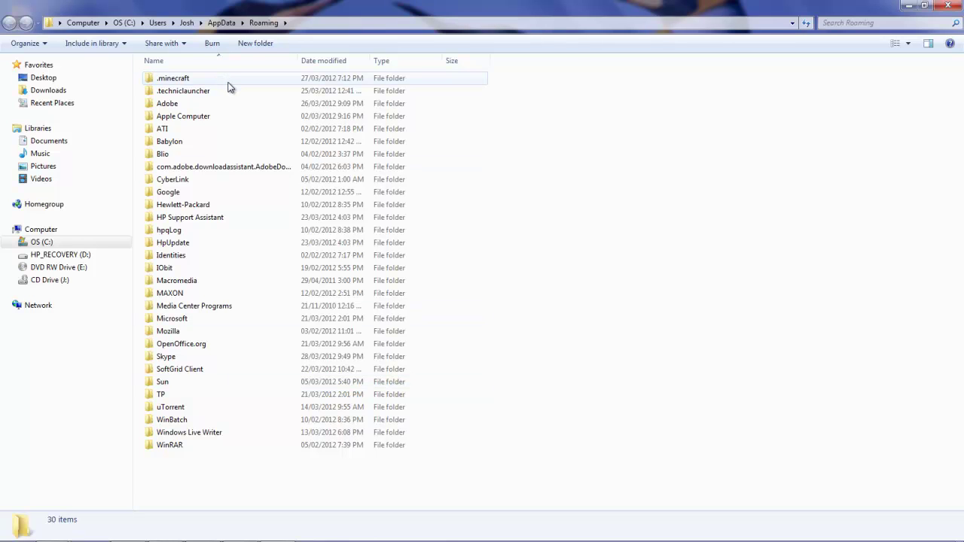
Step: Go to .minecraft\bin, try launching minecraft.jar, and dismiss the Java launcher error
double_click(228, 82)
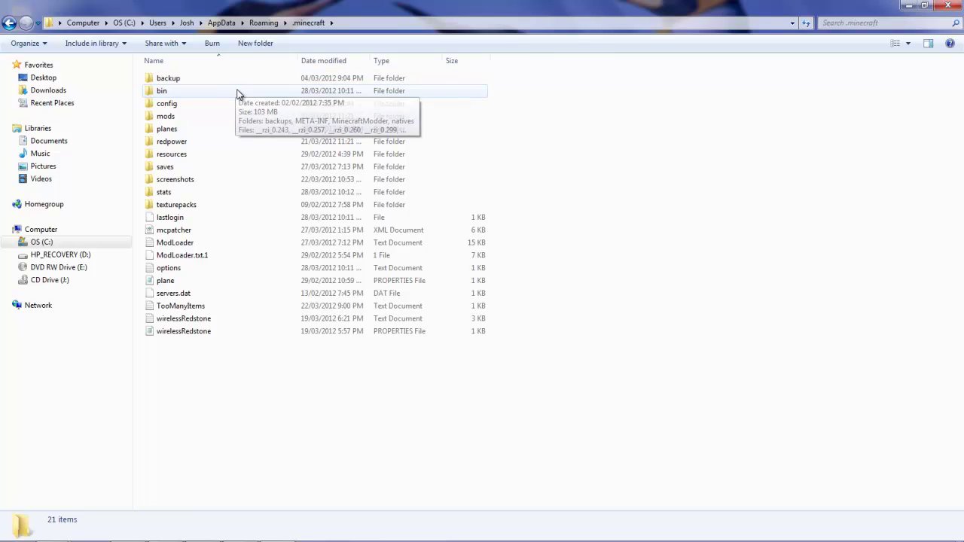
click(236, 94)
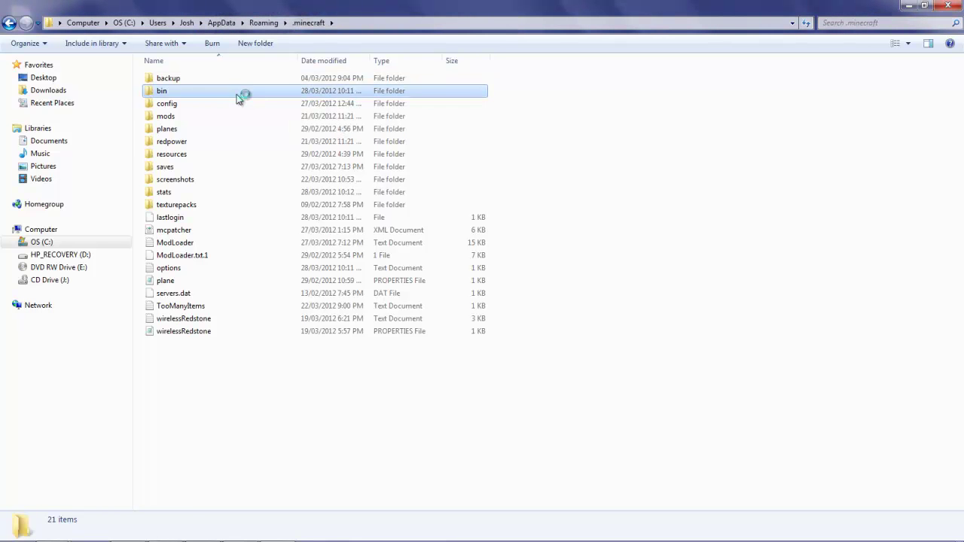
key(F2)
double_click(236, 94)
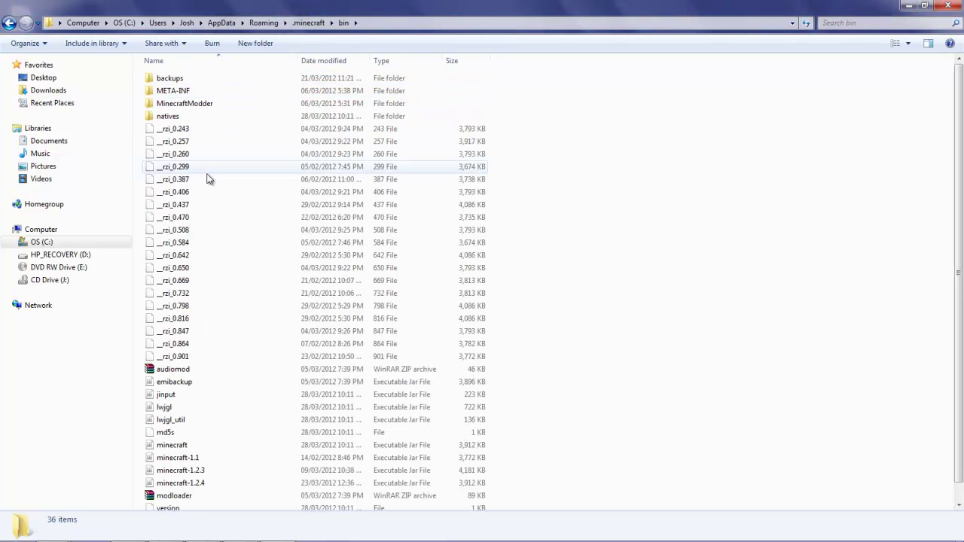
click(173, 445)
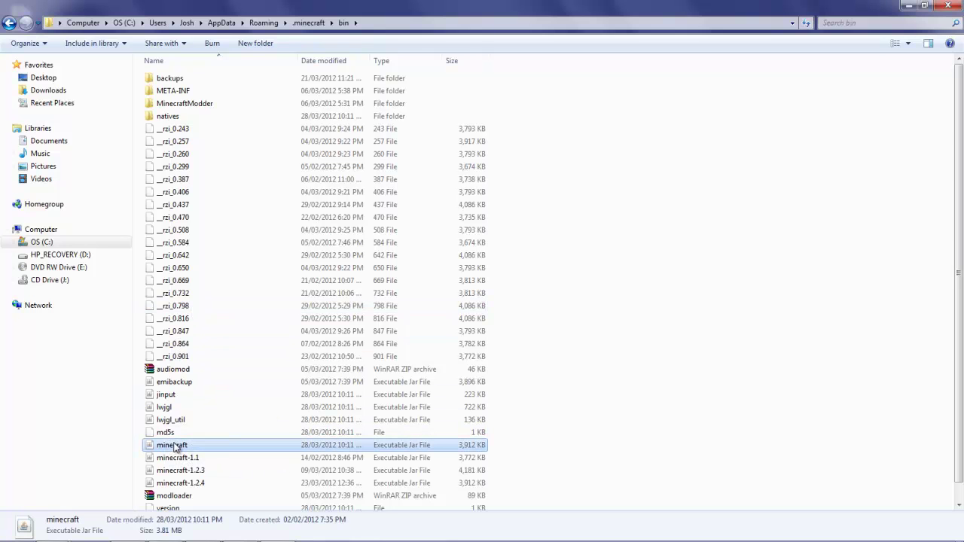
double_click(328, 445)
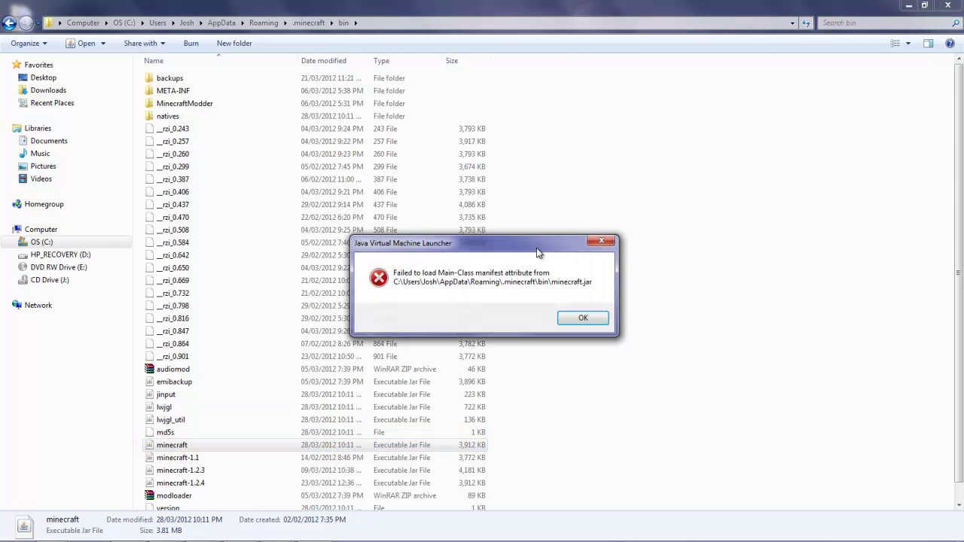
click(601, 241)
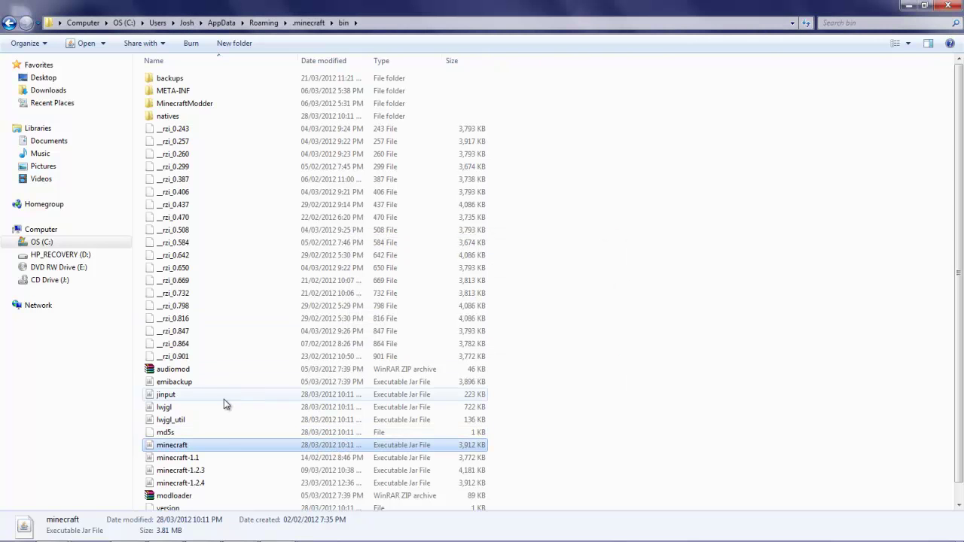
Step: Open minecraft.jar with the WinRAR archiver and shrink the Explorer window
right_click(208, 445)
mouse_move(242, 216)
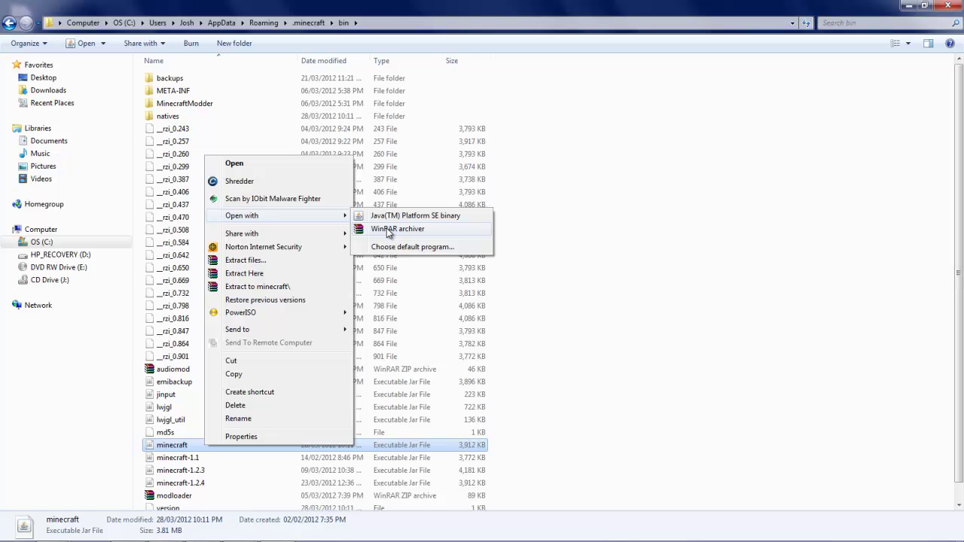
click(387, 230)
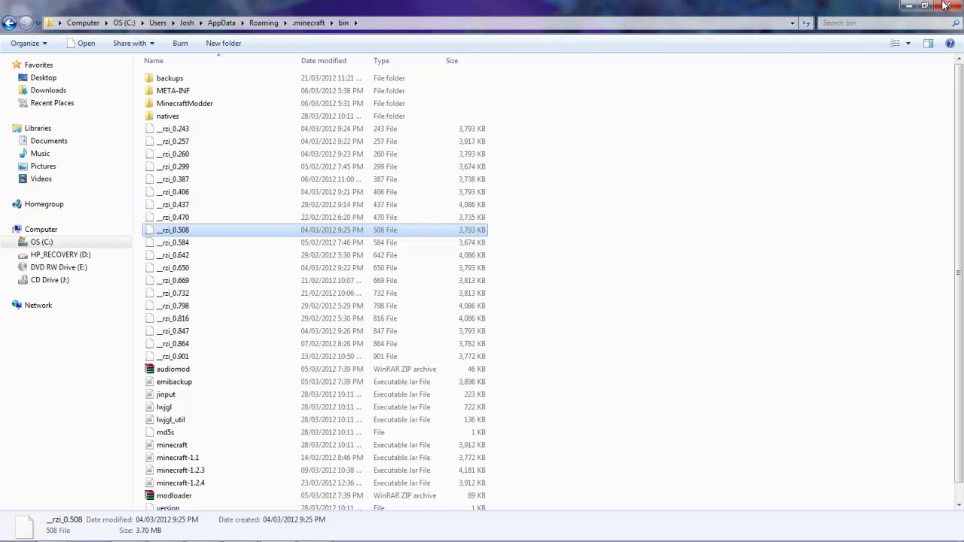
mouse_move(881, 13)
mouse_down()
mouse_move(822, 47)
mouse_move(444, 115)
mouse_up()
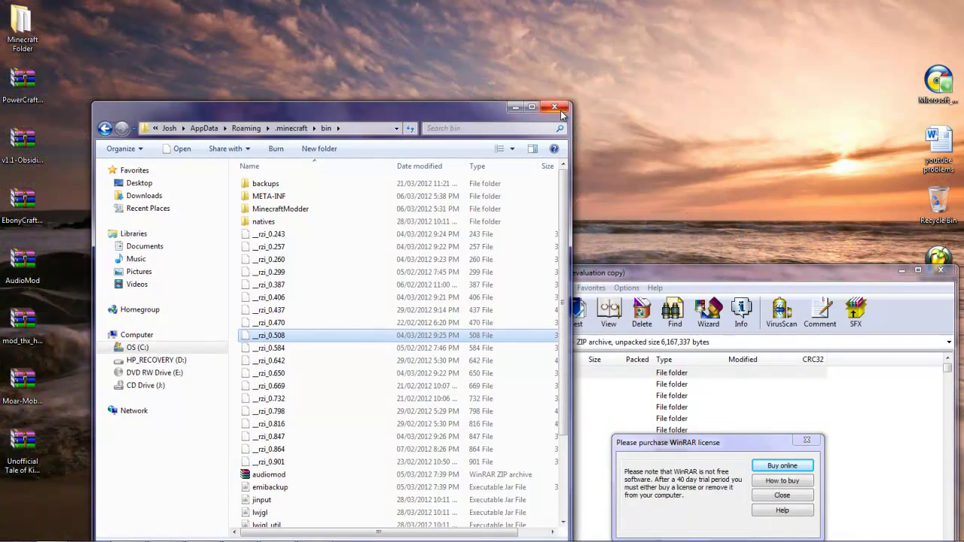
Step: Close Explorer, dismiss the WinRAR license reminder, and snap WinRAR to the left half
click(557, 108)
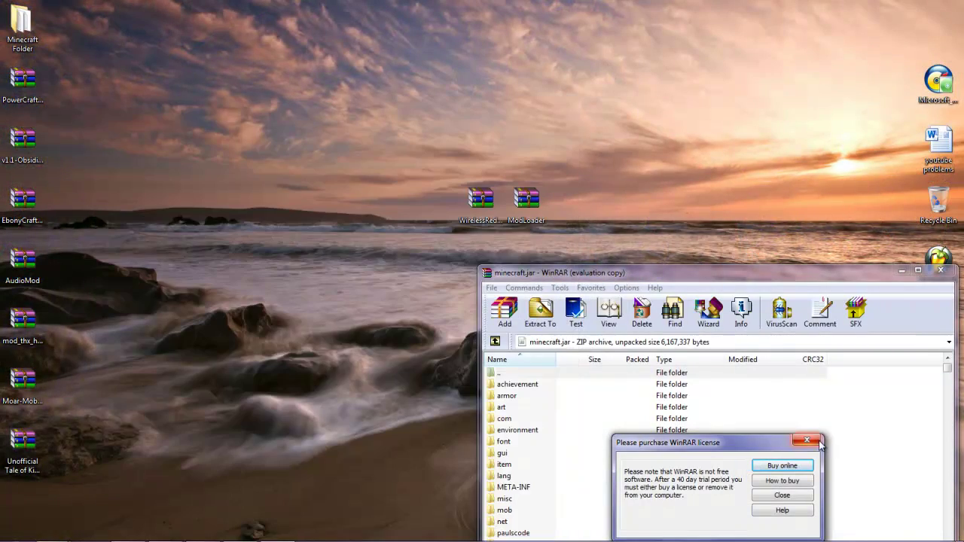
click(807, 440)
drag(750, 279, 950, 282)
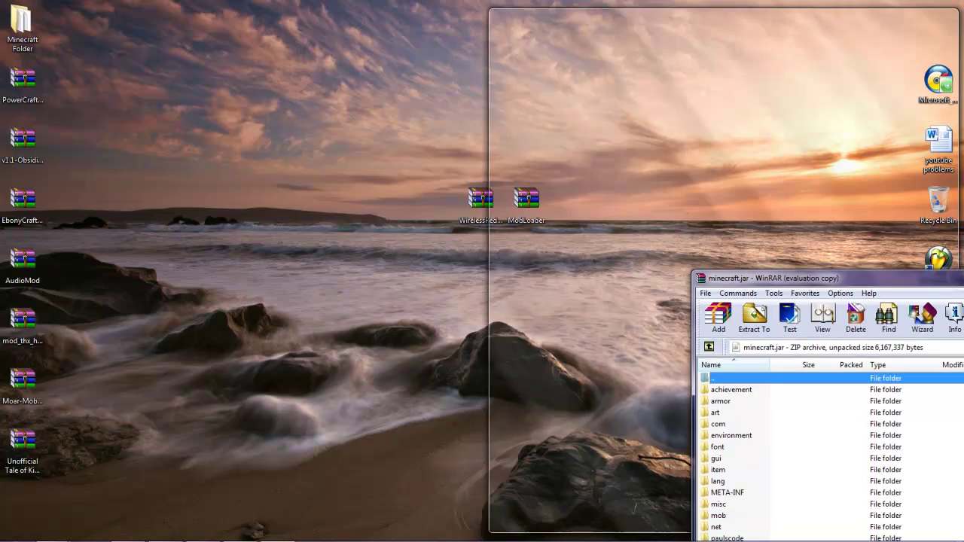
key(super+Left)
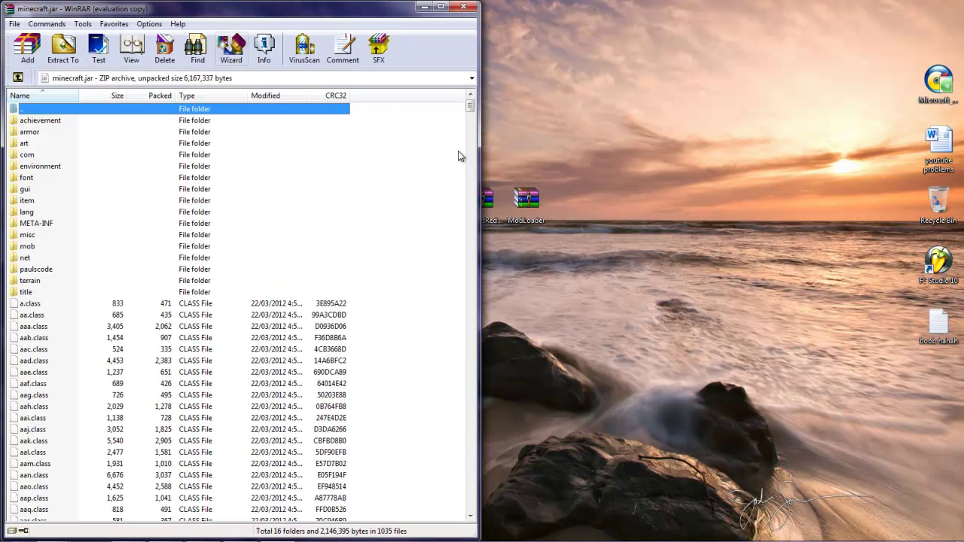
drag(485, 197, 527, 146)
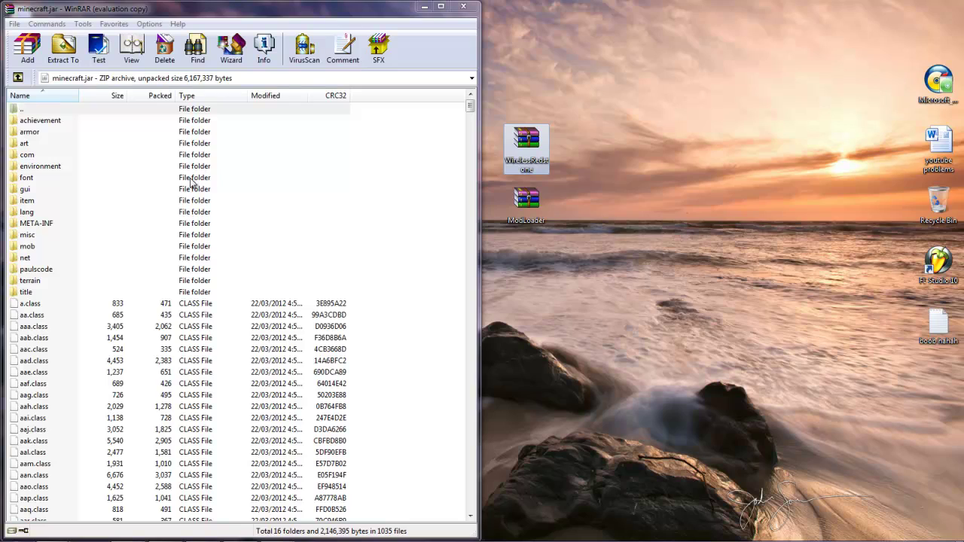
Step: Look inside minecraft.jar's META-INF folder, then return to the archive's top level
click(96, 222)
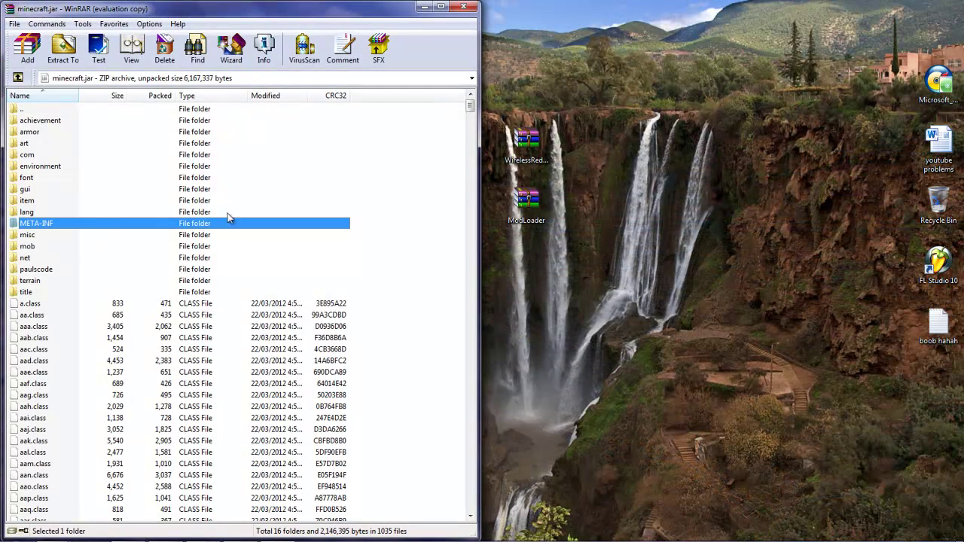
click(175, 258)
click(185, 282)
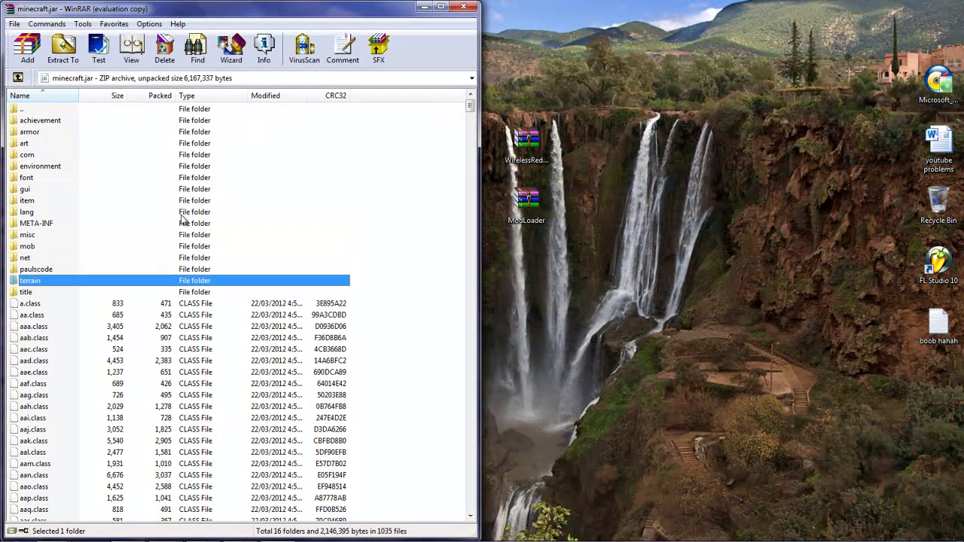
click(182, 225)
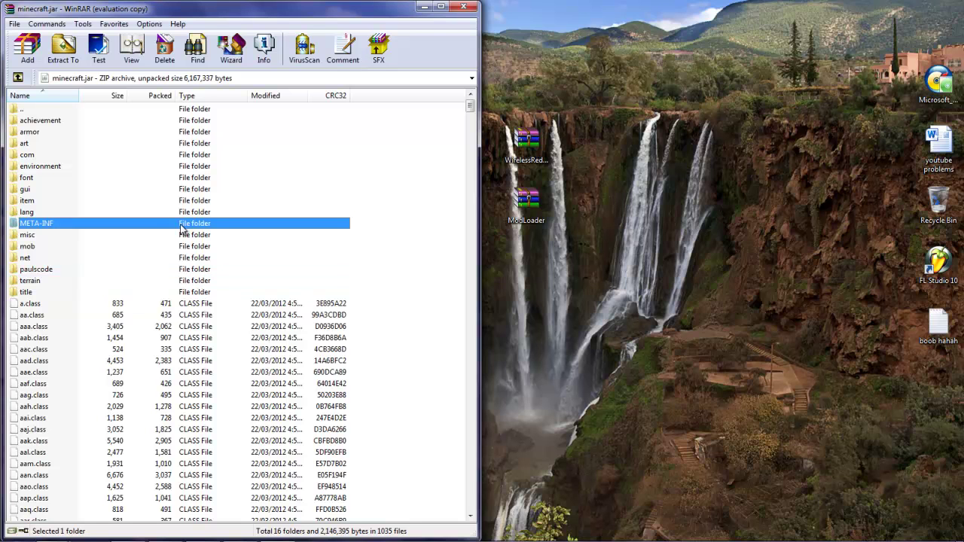
double_click(201, 225)
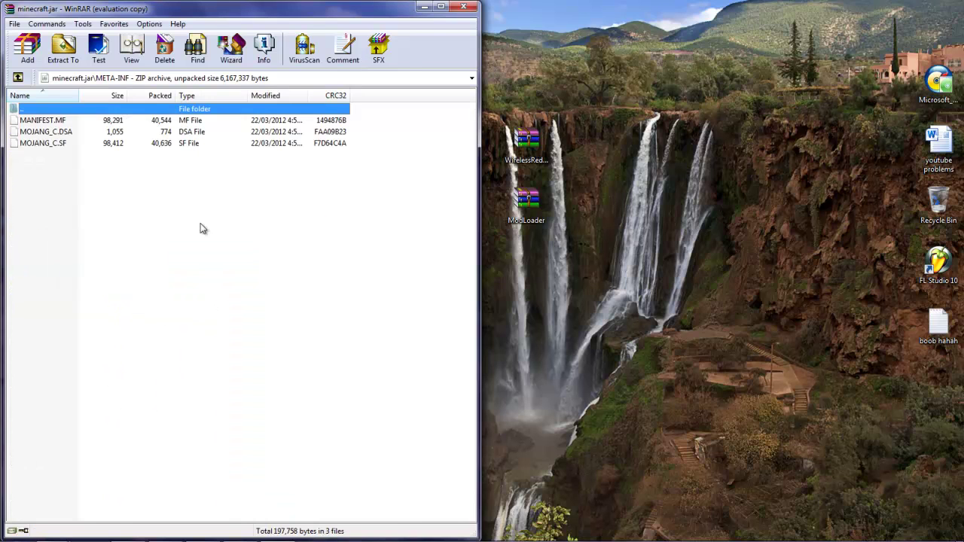
click(17, 78)
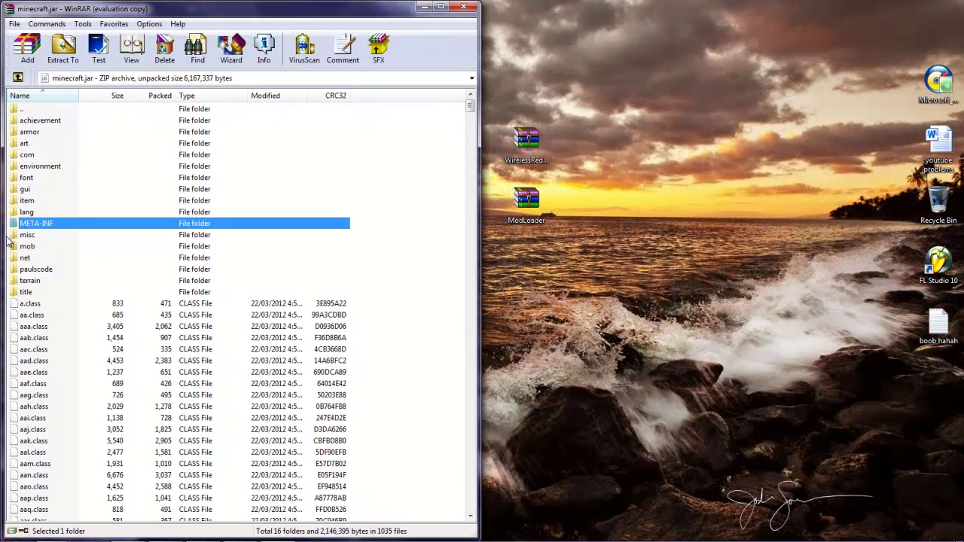
right_click(158, 224)
click(66, 337)
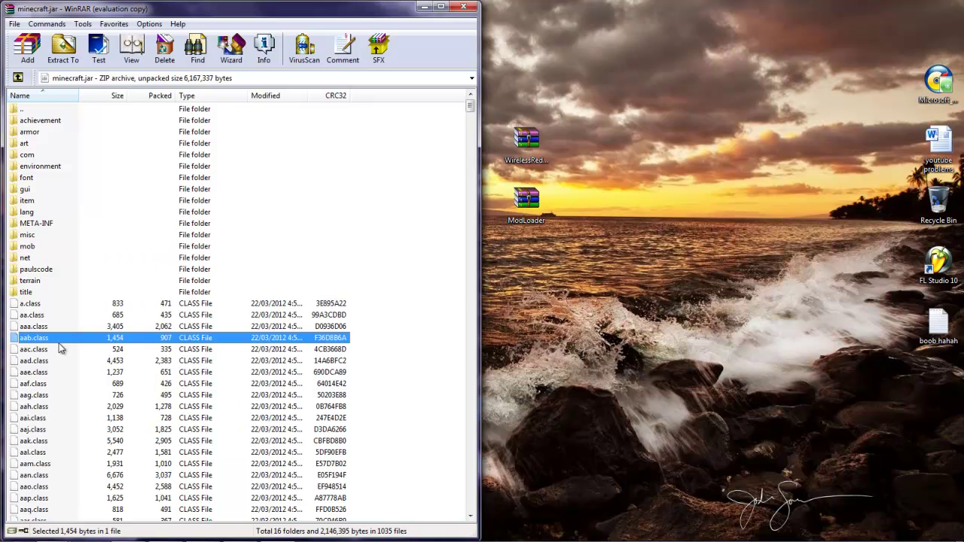
click(38, 225)
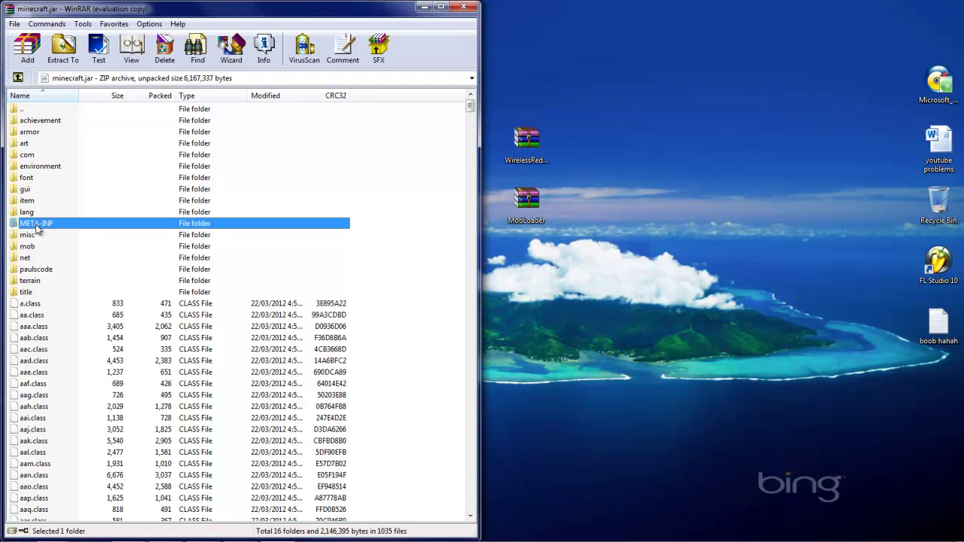
right_click(38, 228)
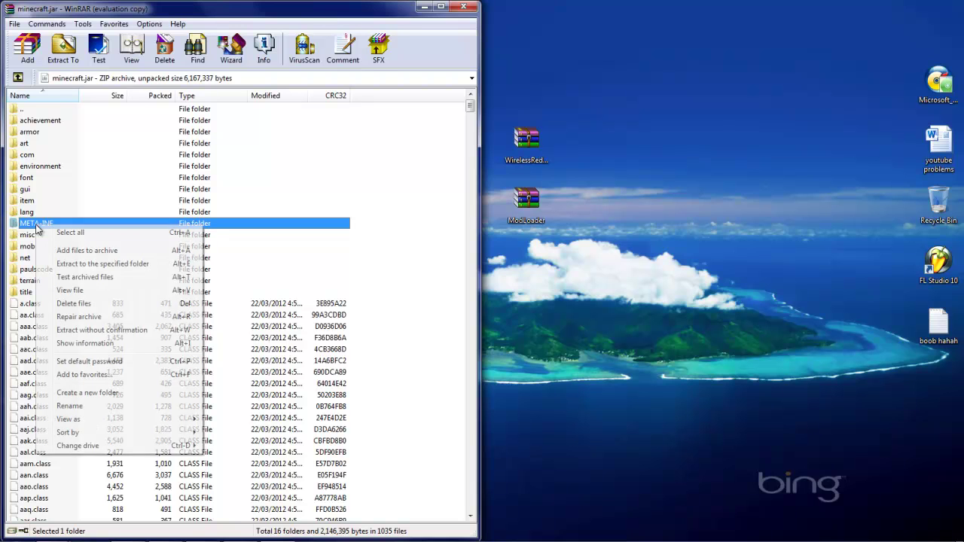
click(205, 18)
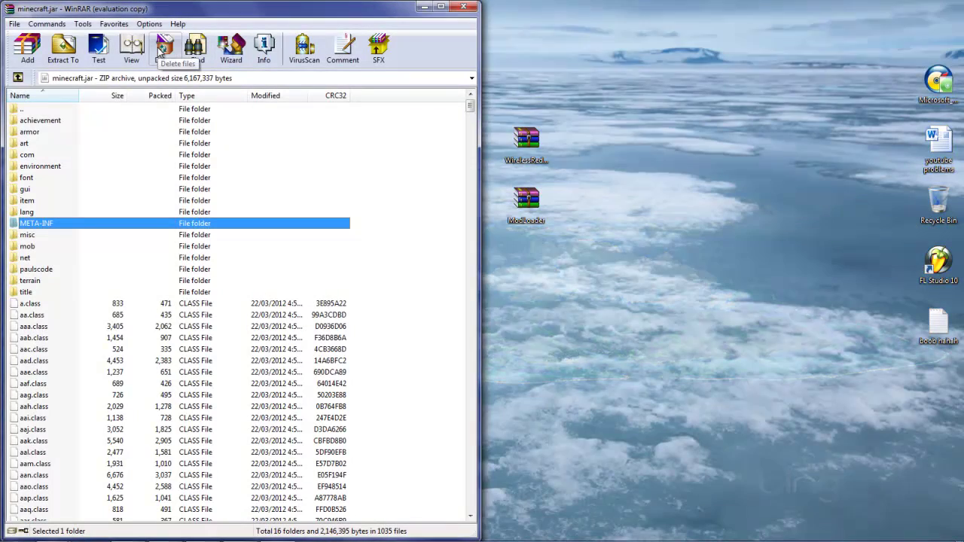
click(165, 49)
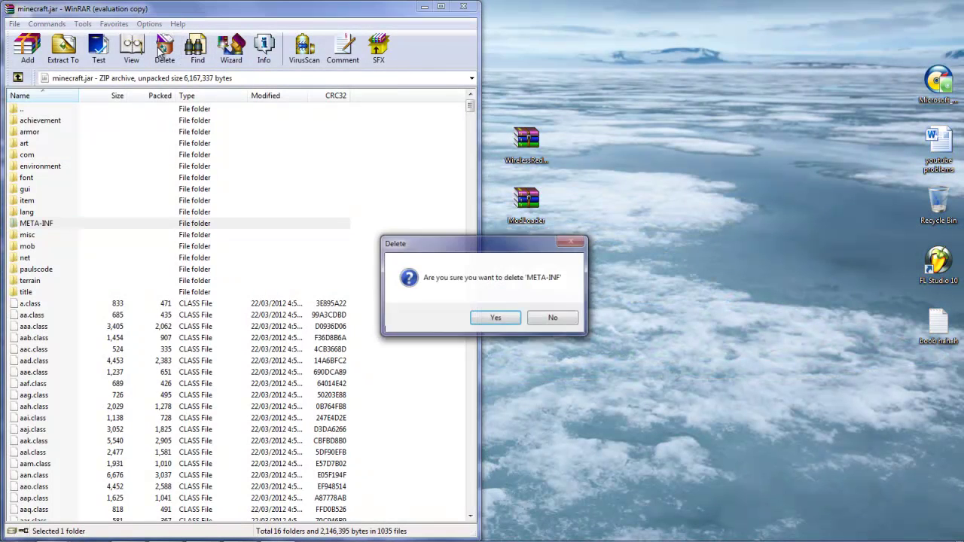
click(493, 318)
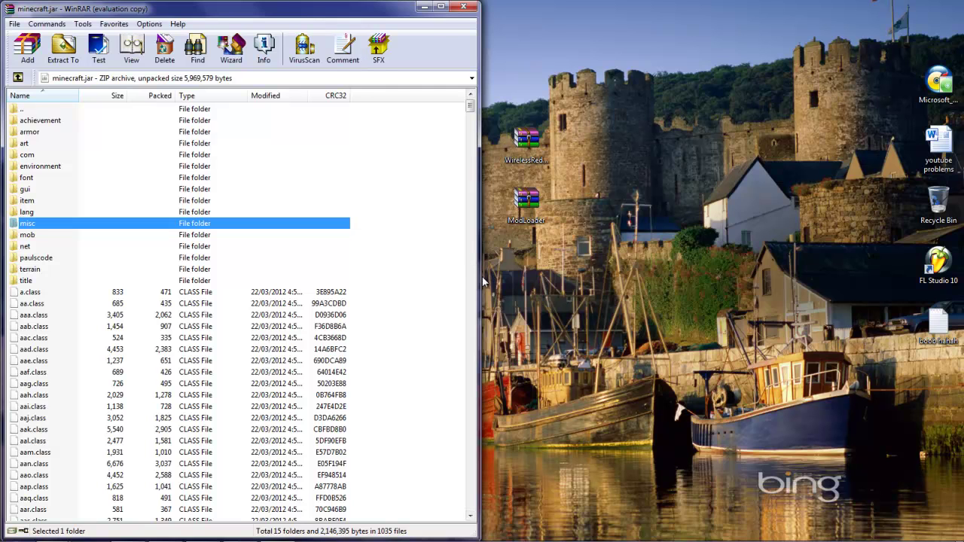
Step: Open ModLoader.zip on the right half of the screen and select all its files
drag(514, 224, 512, 261)
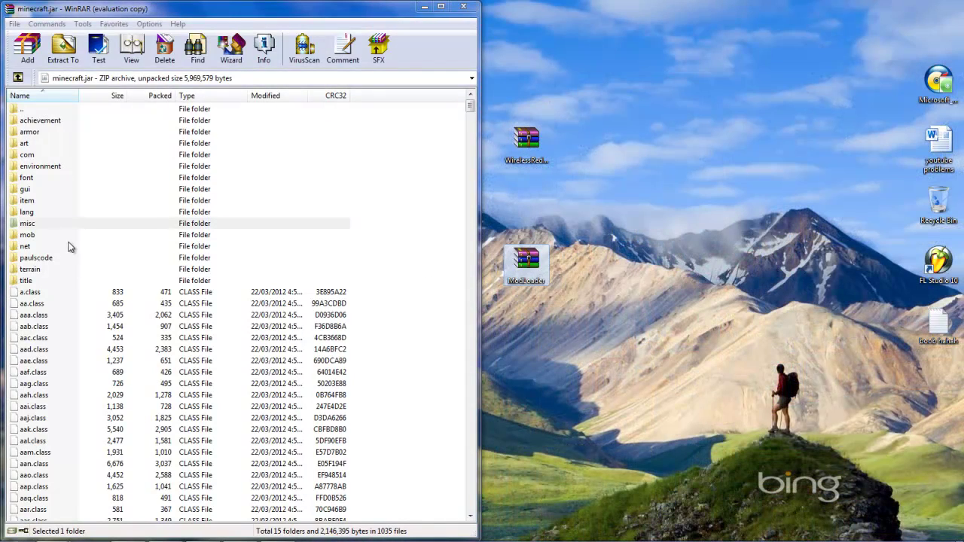
double_click(527, 264)
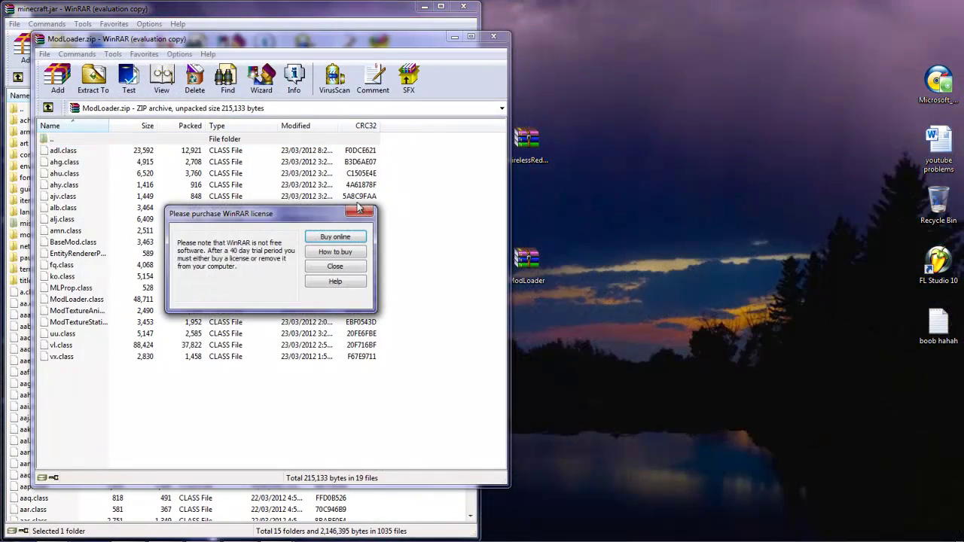
click(358, 214)
drag(324, 39, 960, 102)
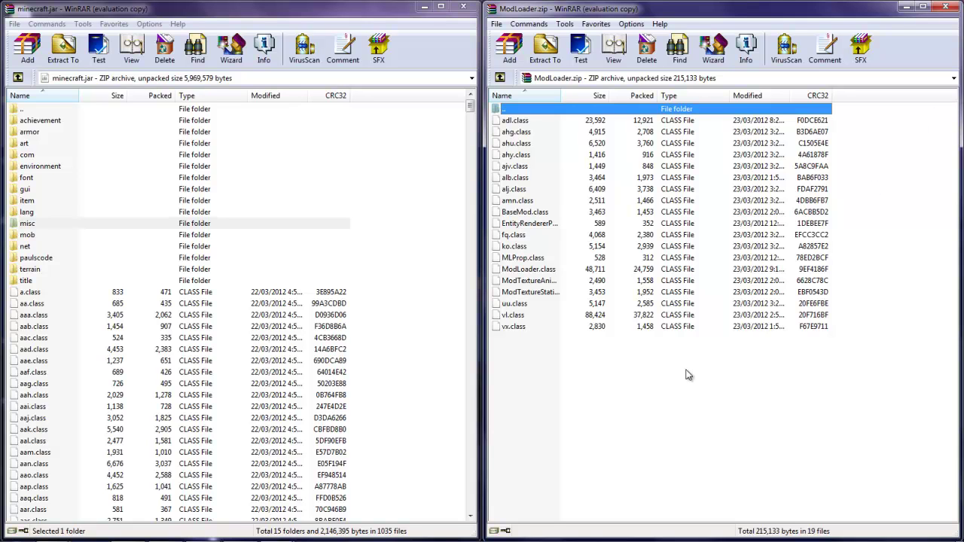
click(510, 339)
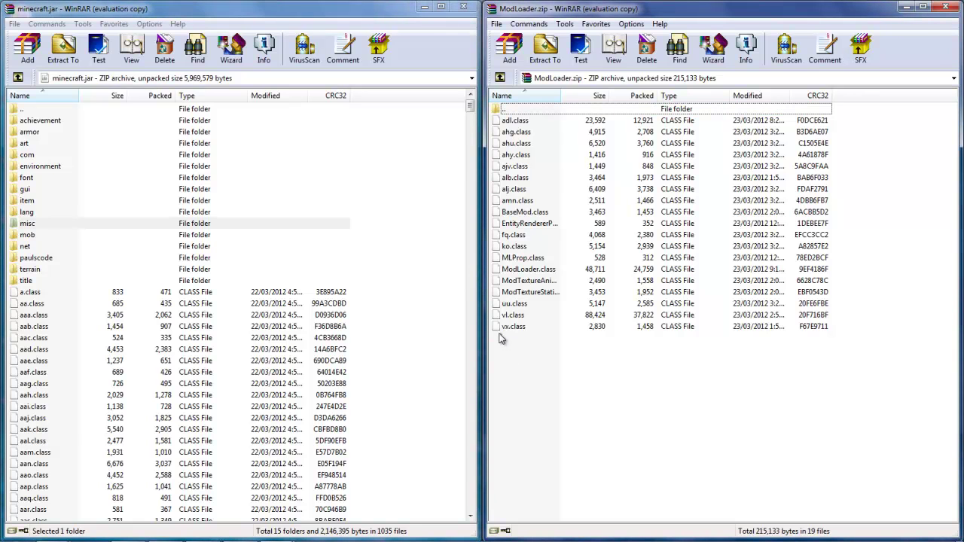
drag(500, 339, 539, 104)
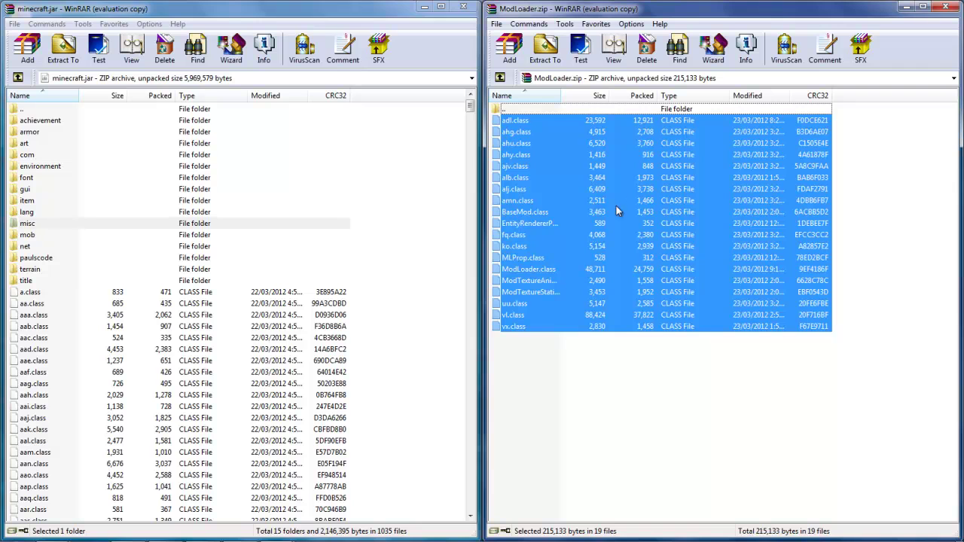
Step: Drag the ModLoader files into minecraft.jar, confirm with OK, and close ModLoader.zip
mouse_move(678, 224)
mouse_down()
mouse_move(64, 402)
mouse_move(177, 463)
mouse_up()
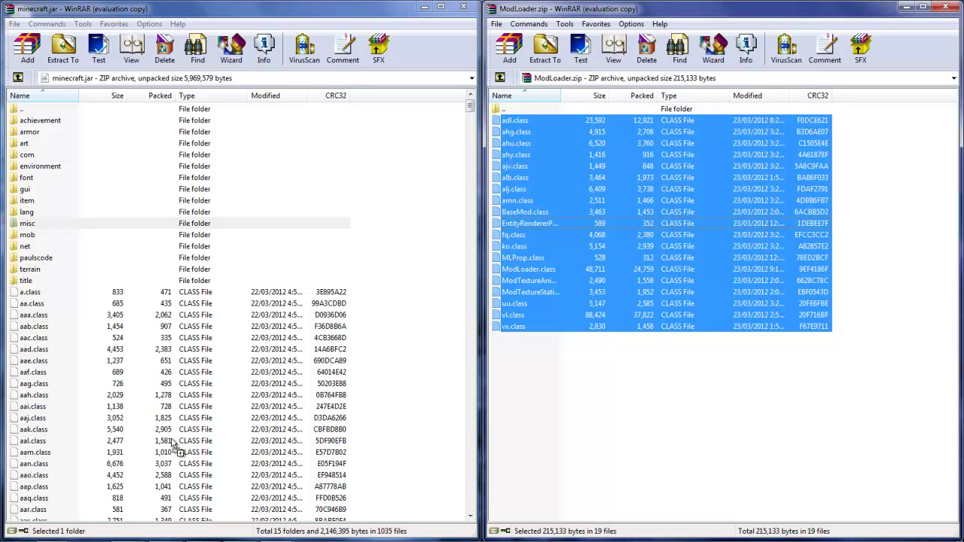
mouse_move(173, 457)
mouse_down()
mouse_move(96, 219)
mouse_move(46, 205)
mouse_move(163, 252)
mouse_up()
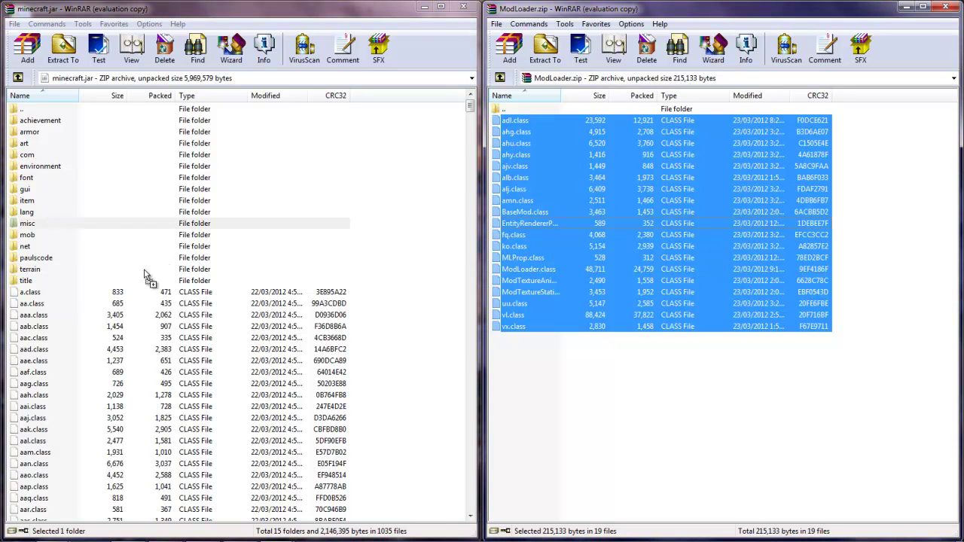
mouse_move(163, 252)
mouse_down()
mouse_move(98, 377)
mouse_move(112, 403)
mouse_up()
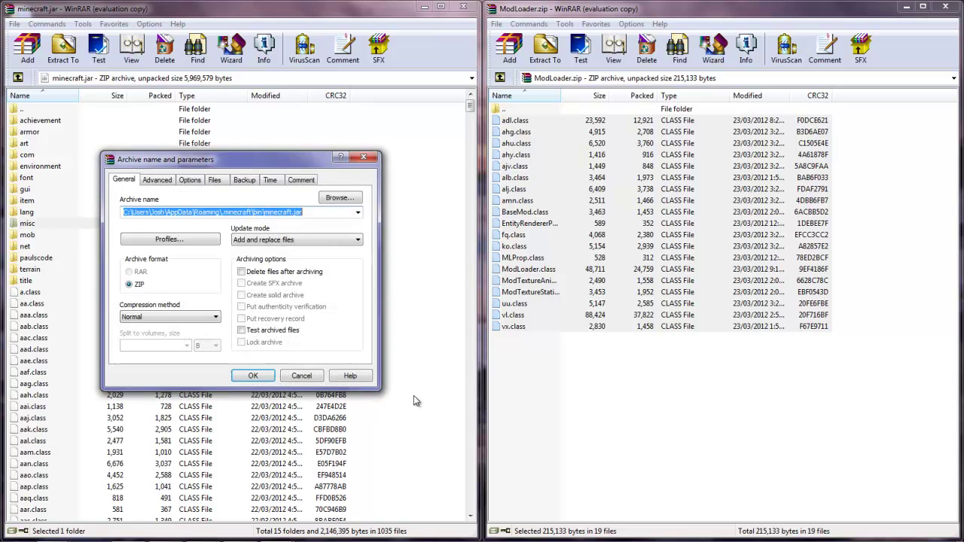
click(254, 378)
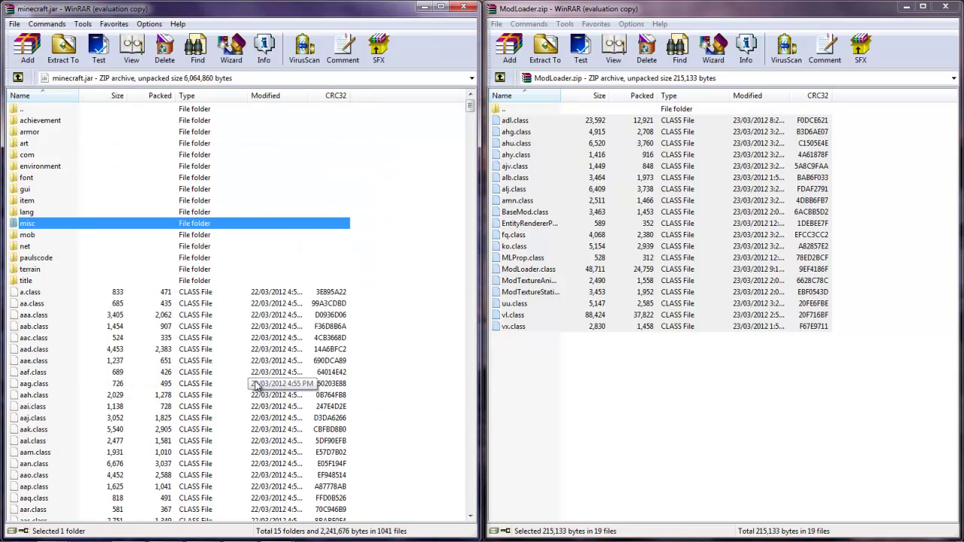
click(543, 6)
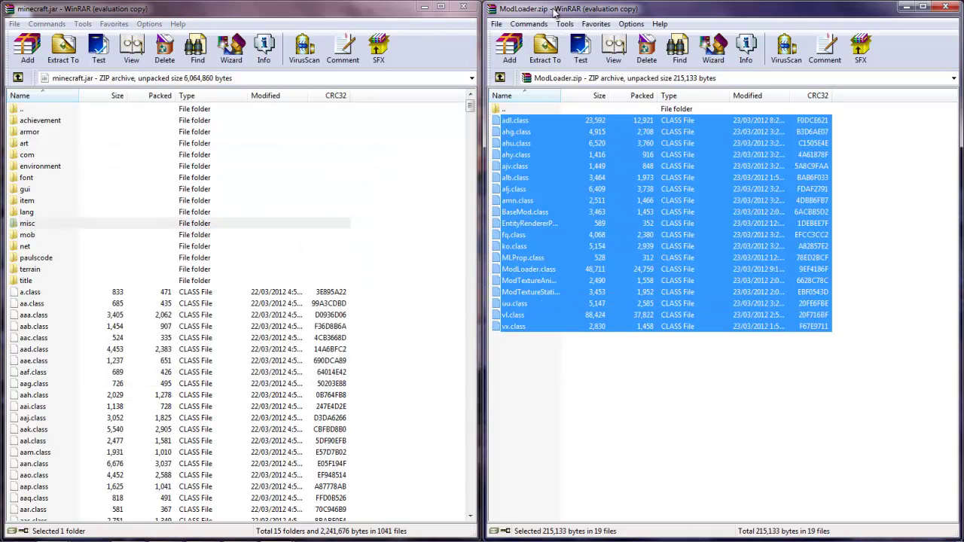
click(945, 6)
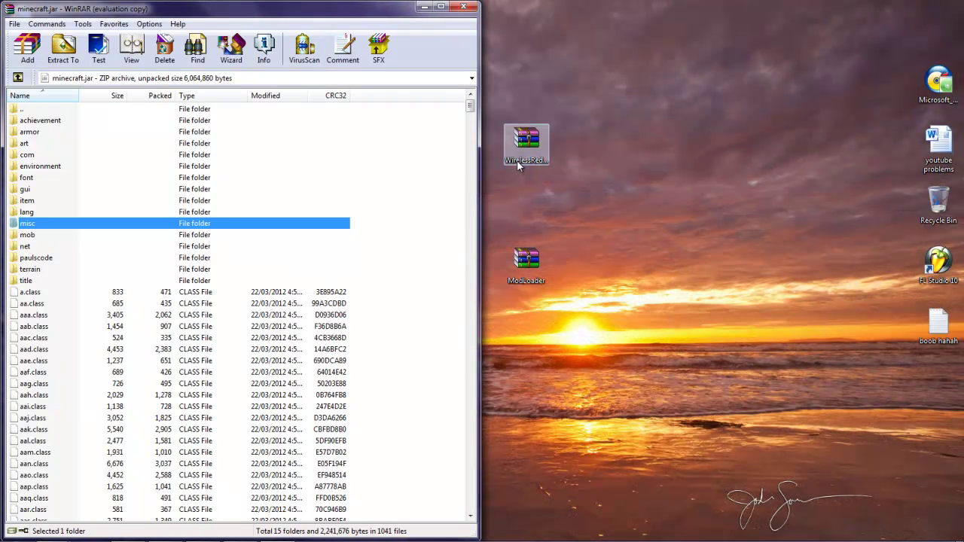
Step: Open WirelessRedstone.zip on the right, then drag all its files into minecraft.jar and confirm with OK
double_click(518, 155)
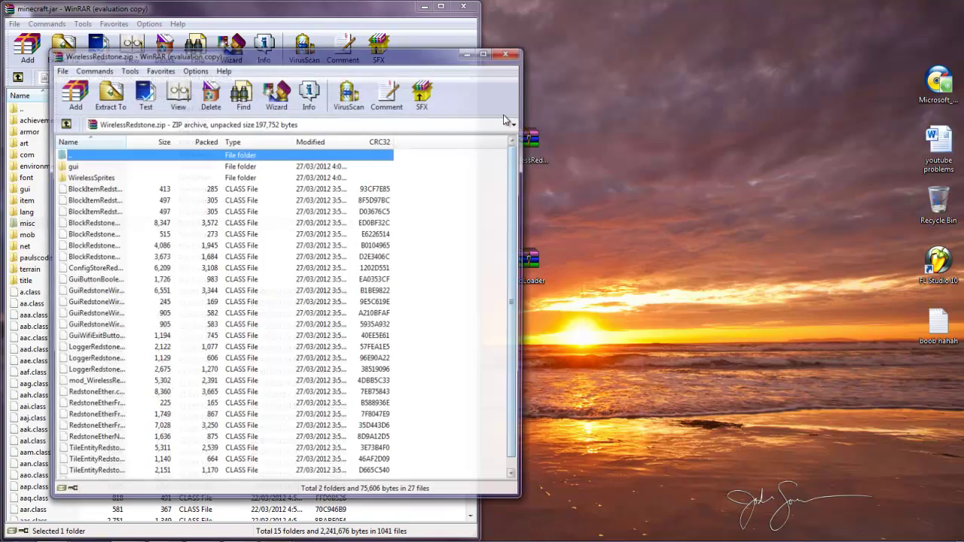
mouse_move(211, 10)
mouse_down()
mouse_move(753, 56)
mouse_move(963, 60)
mouse_up()
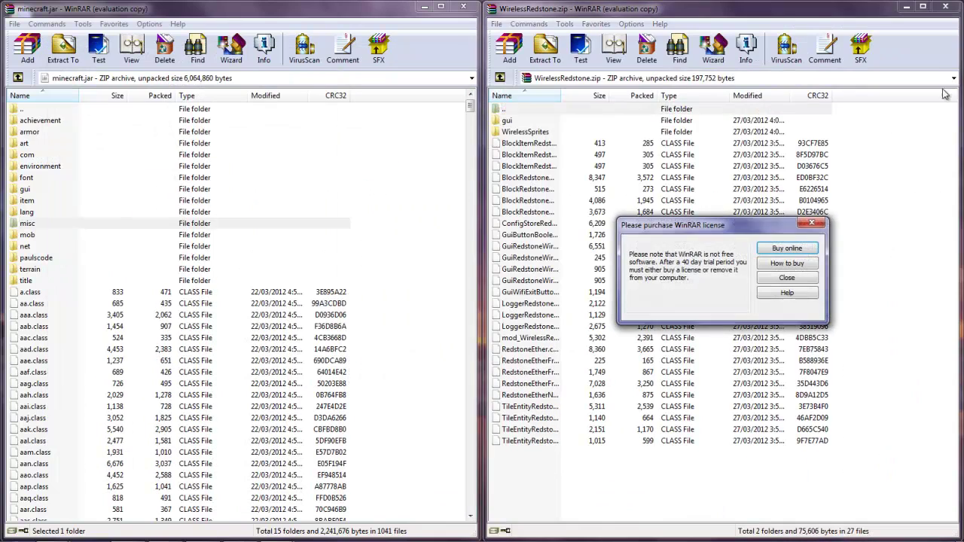
click(811, 225)
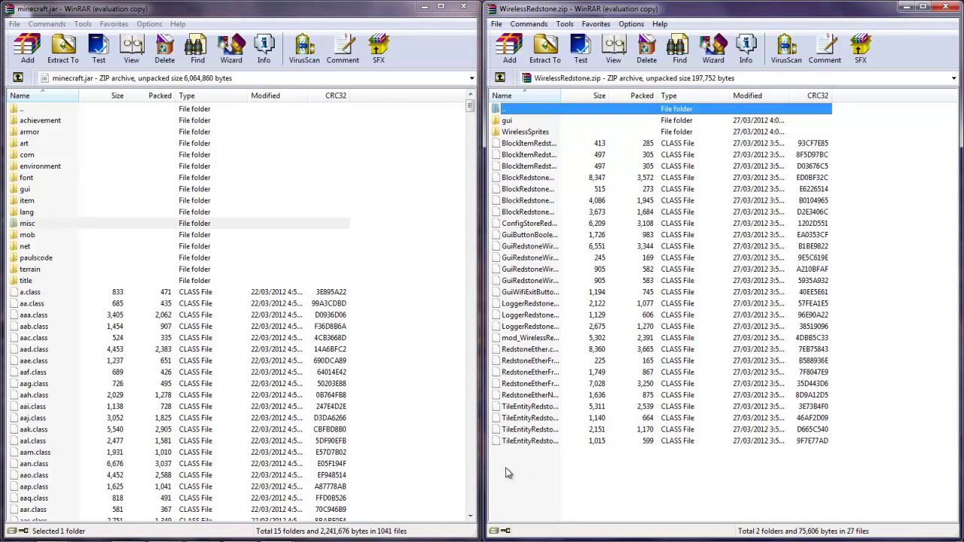
mouse_move(509, 467)
mouse_down()
mouse_move(577, 215)
mouse_move(524, 164)
mouse_move(537, 119)
mouse_move(544, 121)
mouse_up()
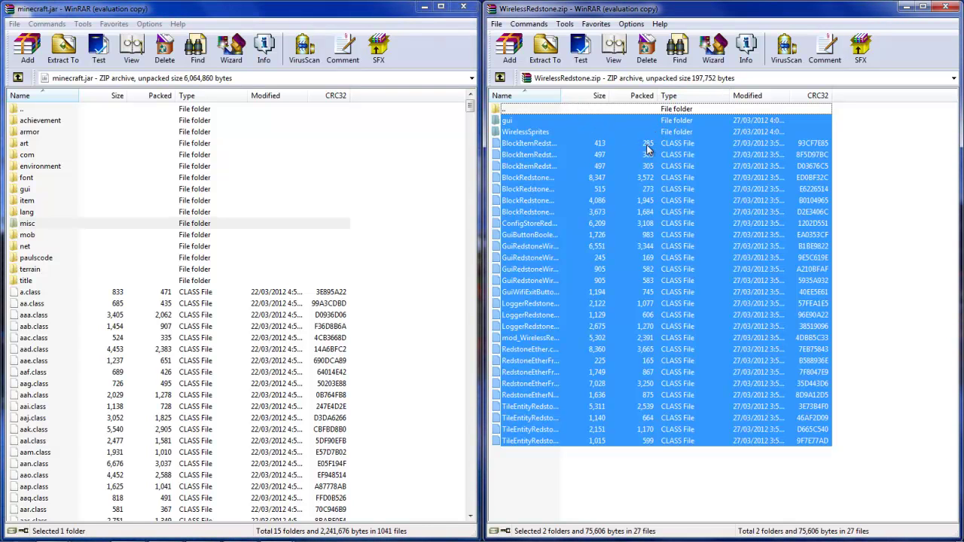
mouse_move(618, 189)
mouse_down()
mouse_move(337, 330)
mouse_move(129, 198)
mouse_up()
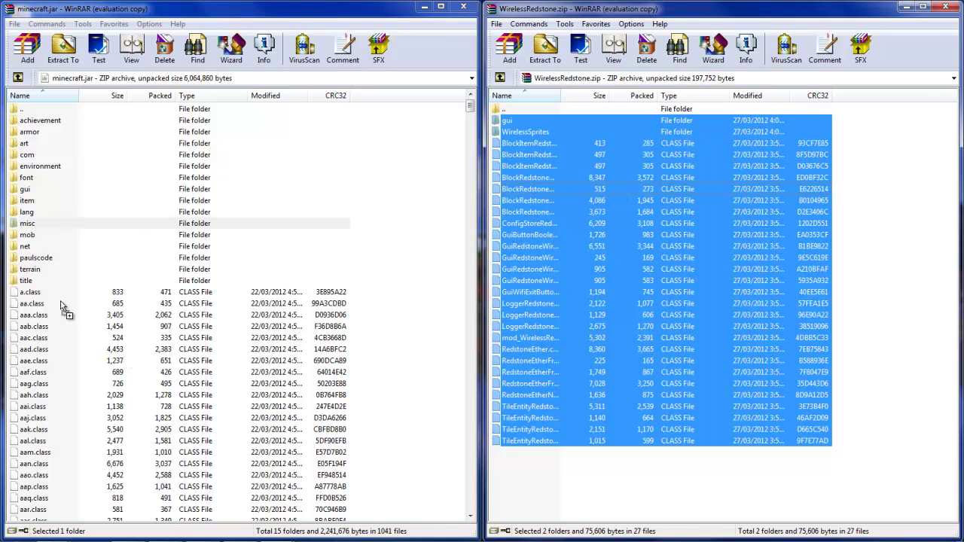
drag(128, 198, 50, 402)
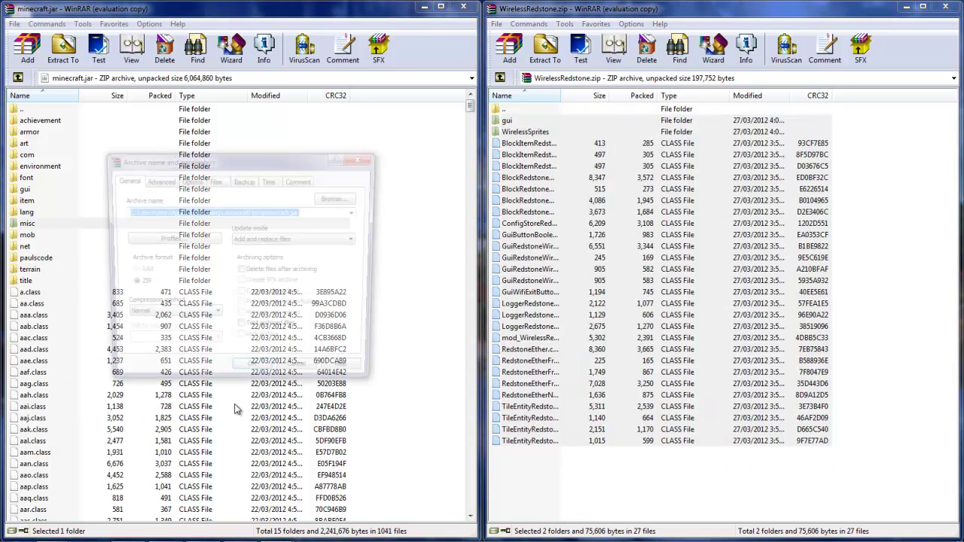
click(253, 376)
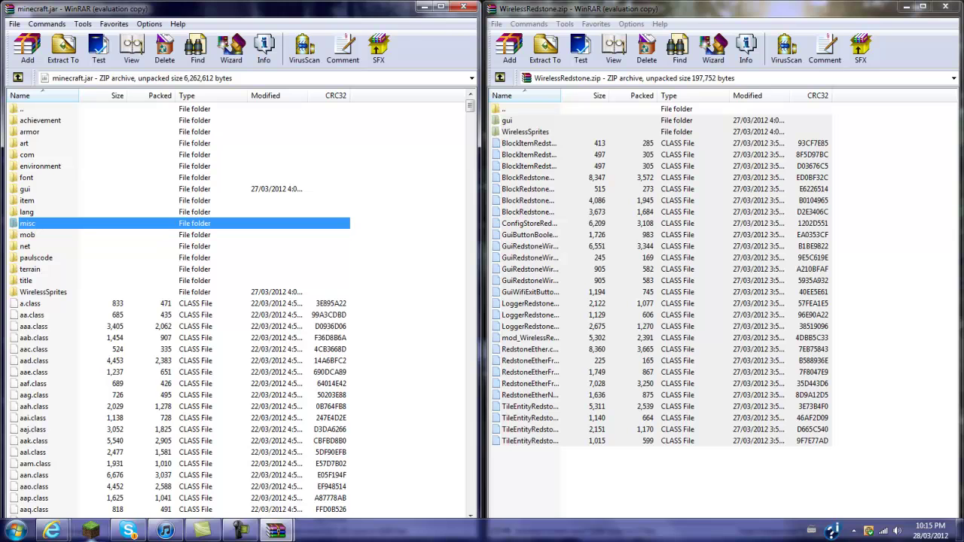
Step: Bring back the Wireless Redstone Mod page from the taskbar and scroll down its article
click(57, 534)
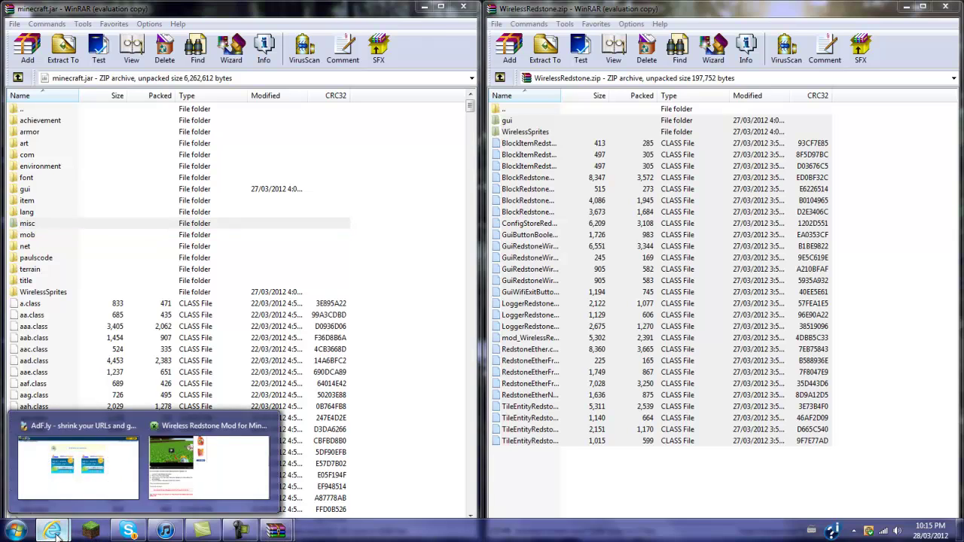
click(238, 452)
scroll(240, 452, up, 5)
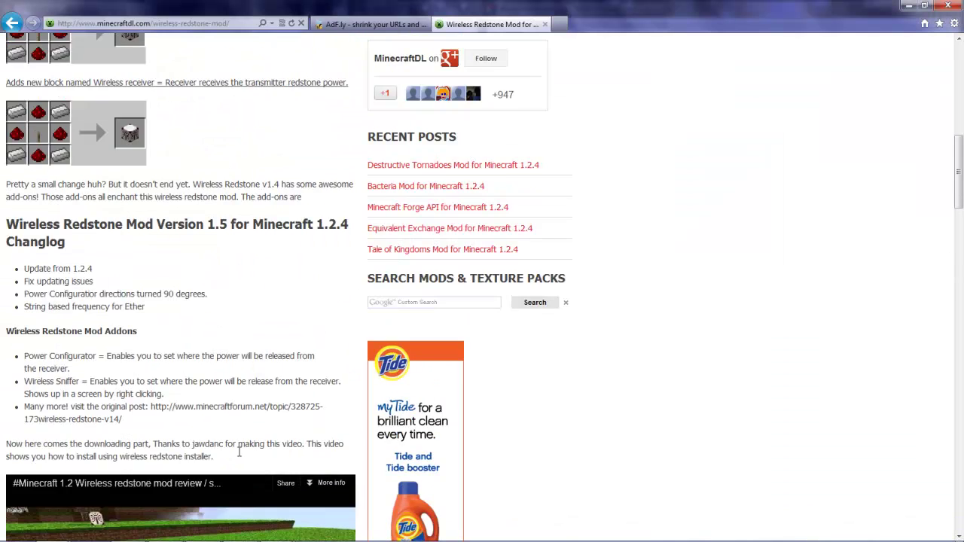
scroll(239, 452, up, 5)
scroll(239, 452, down, 3)
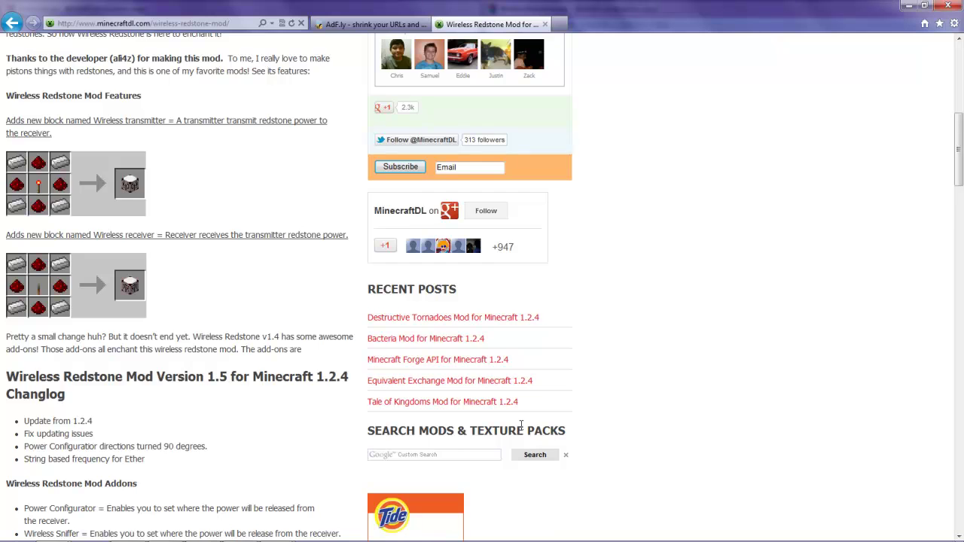
scroll(521, 426, down, 4)
scroll(368, 414, down, 1)
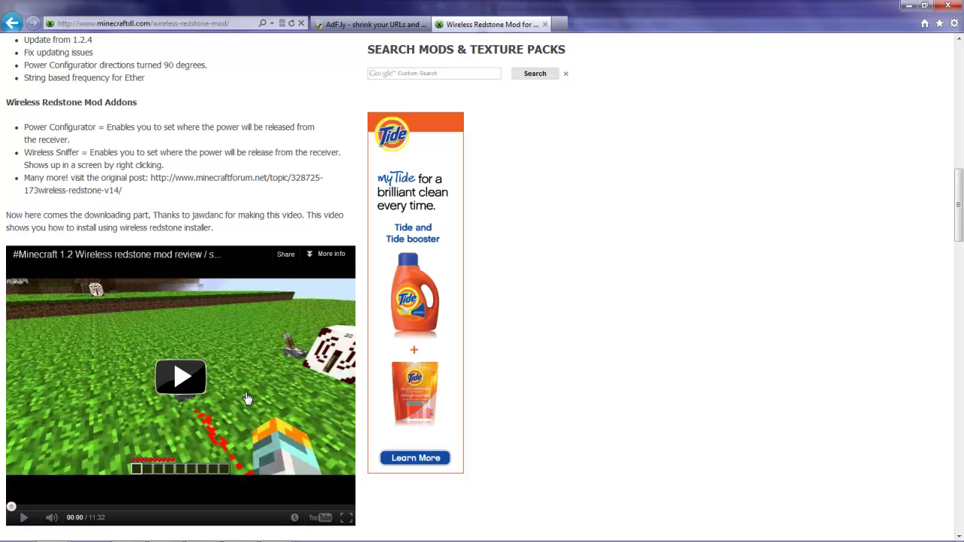
Step: Scroll back and forth through the mod's features and changelog sections
scroll(248, 398, up, 2)
scroll(245, 392, up, 2)
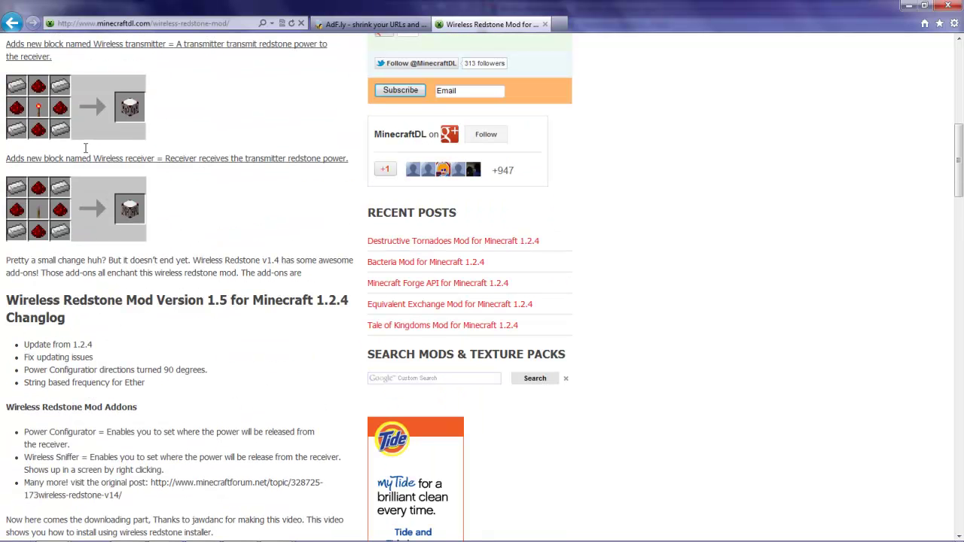
scroll(166, 150, up, 10)
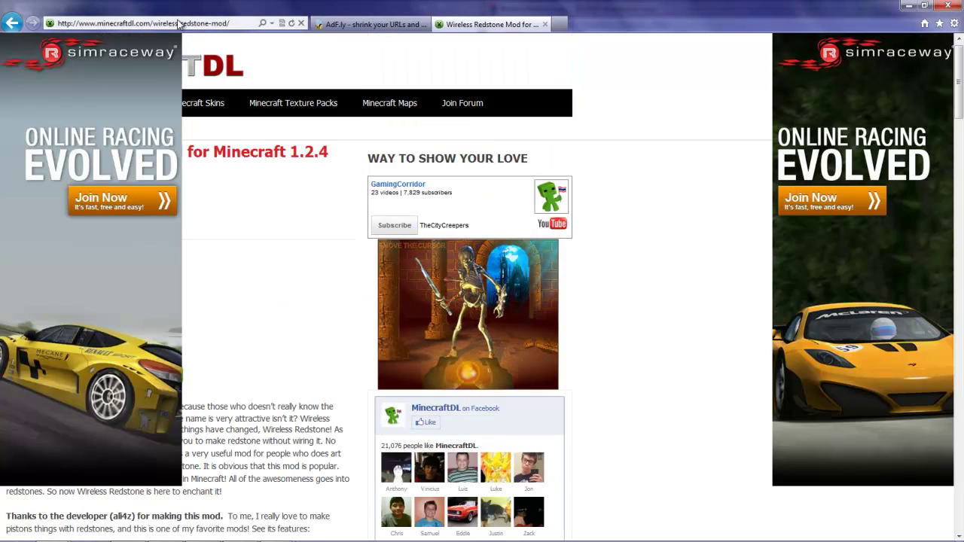
scroll(209, 144, down, 1)
scroll(208, 144, up, 1)
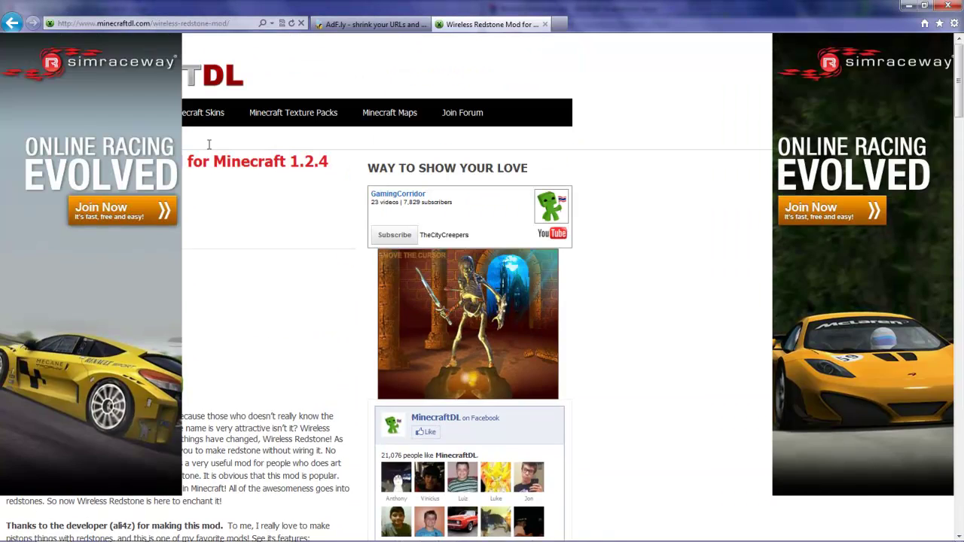
scroll(209, 144, down, 1)
scroll(249, 126, up, 1)
scroll(251, 128, down, 3)
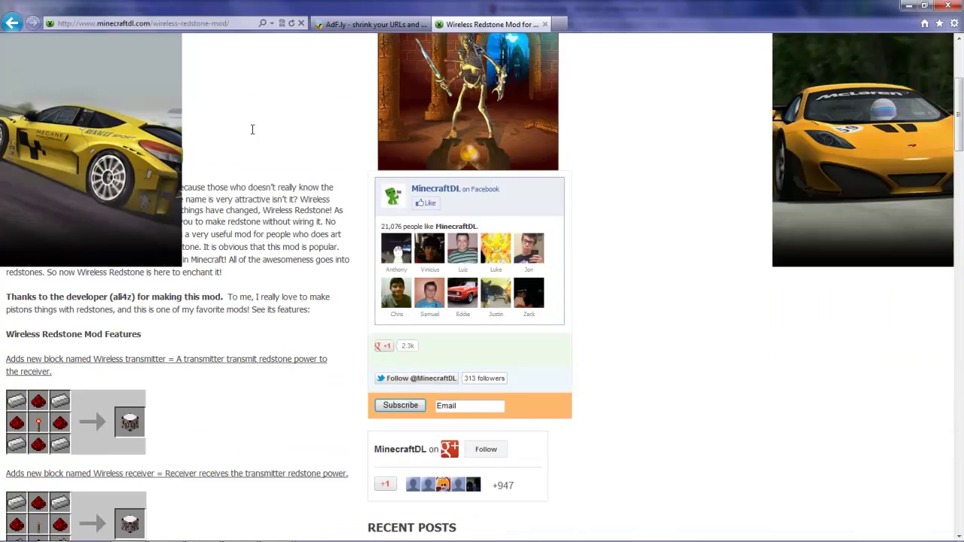
scroll(252, 128, down, 1)
scroll(252, 130, down, 1)
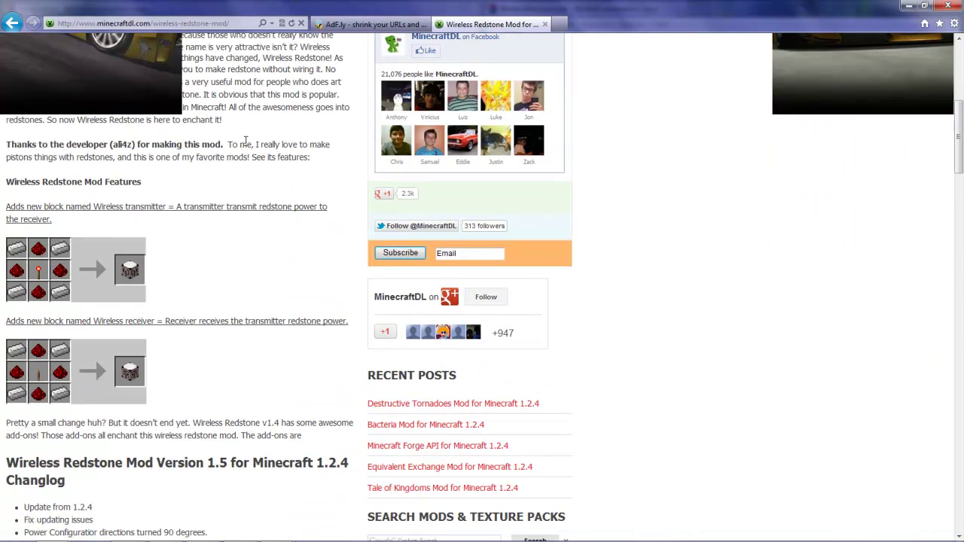